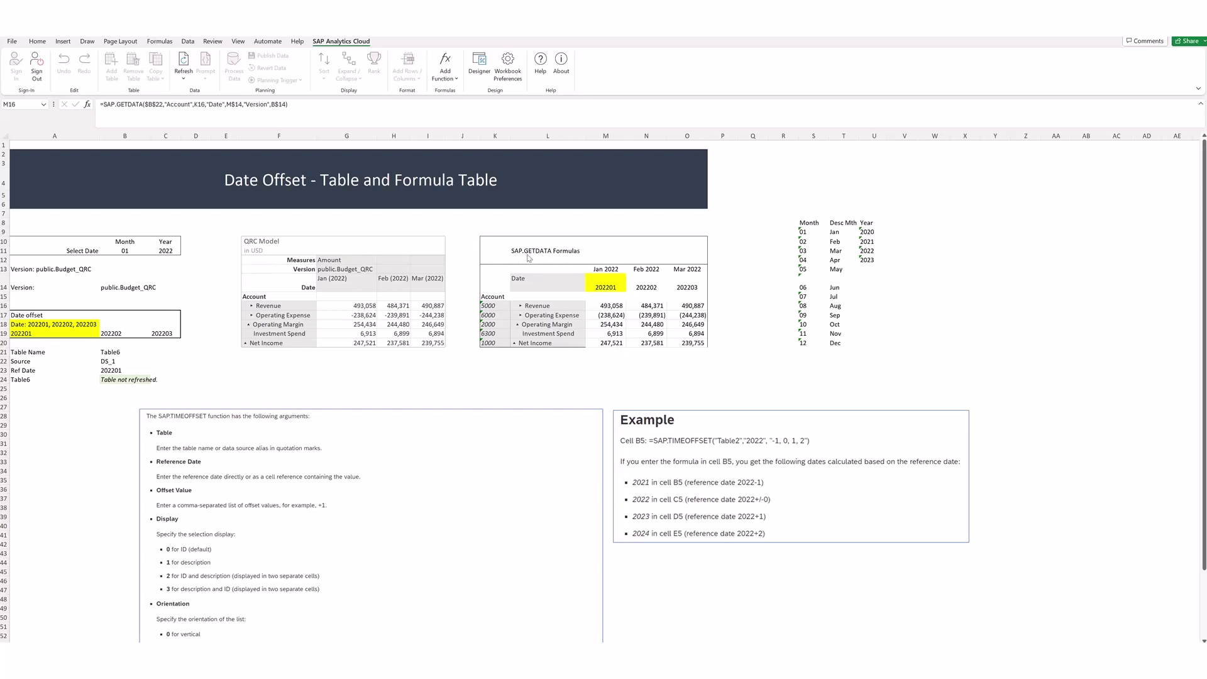
- Review M16's GETDATA references, then re-enter M14's SAP.TIMEOFFSET formula based on Ref Date B23
click(613, 307)
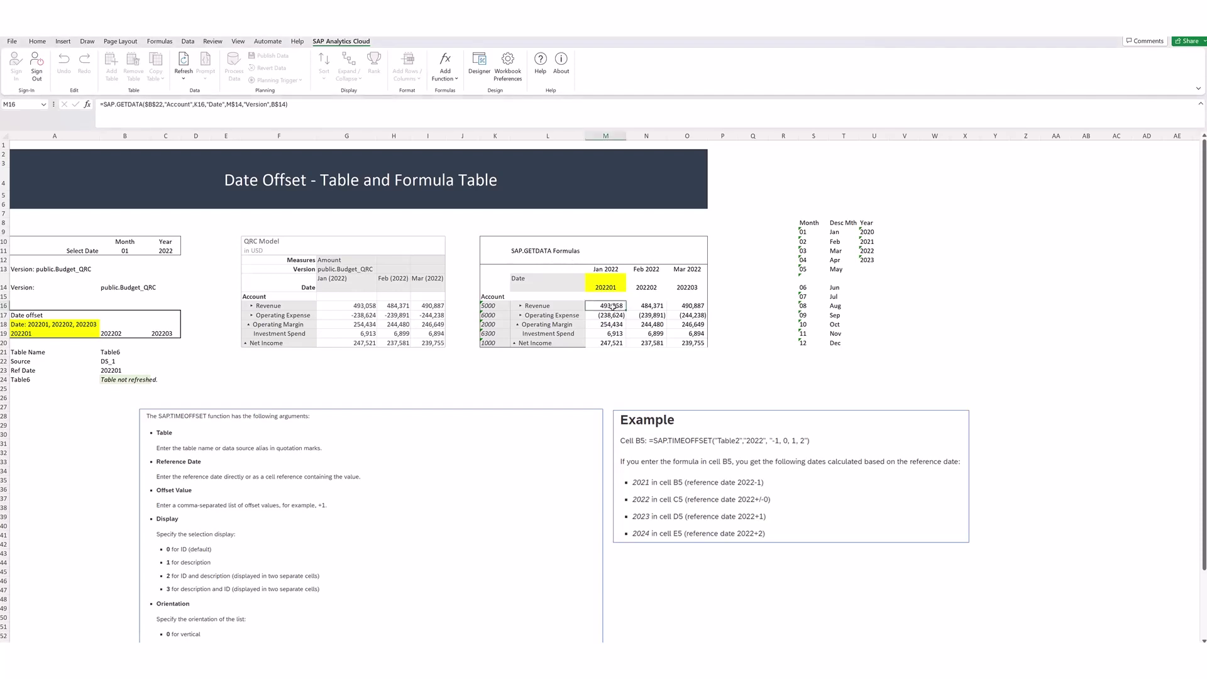
click(230, 104)
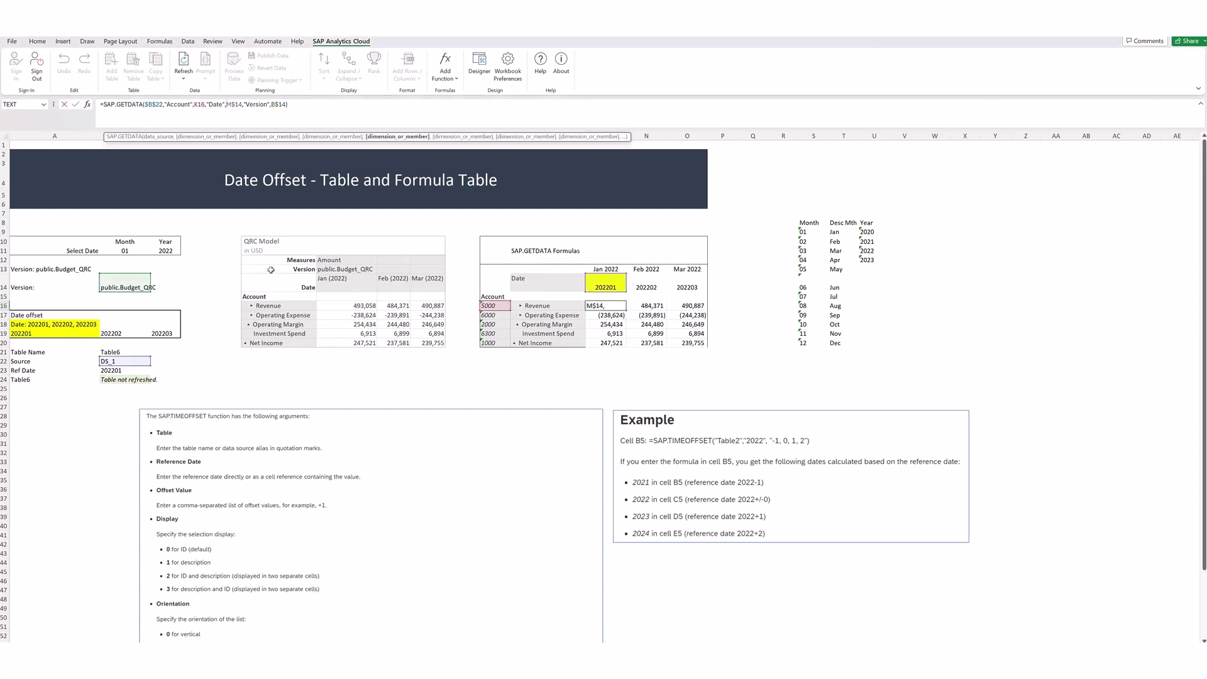
key(Return)
click(603, 283)
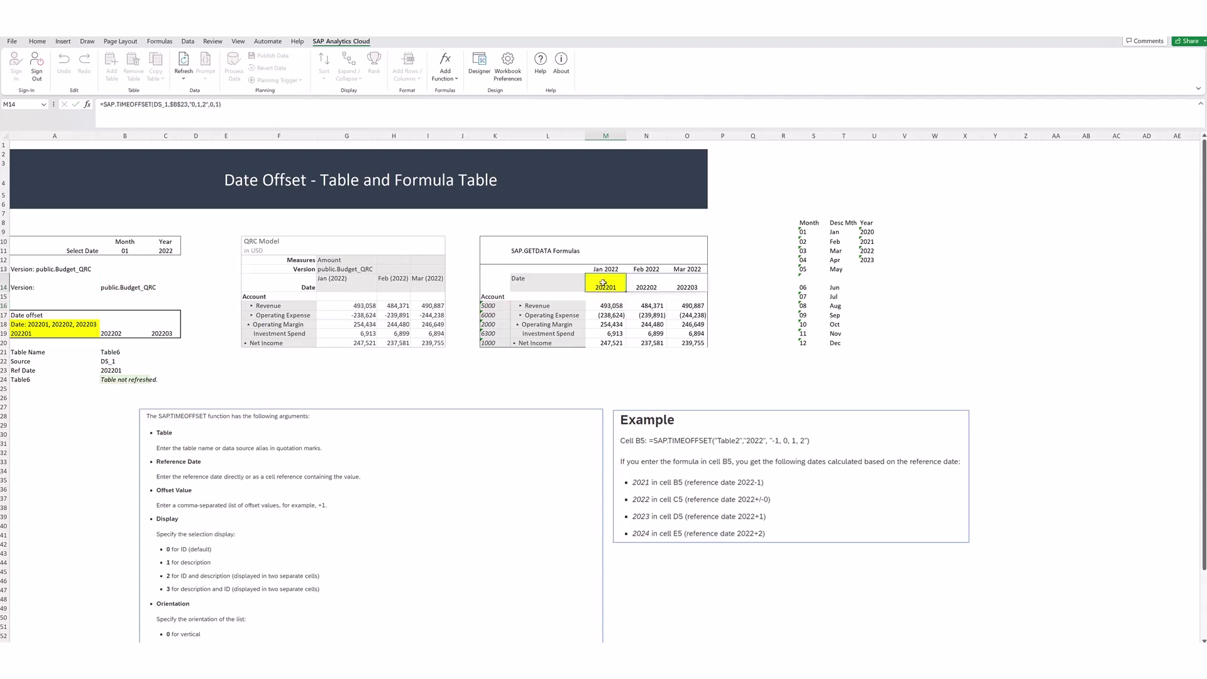
click(166, 106)
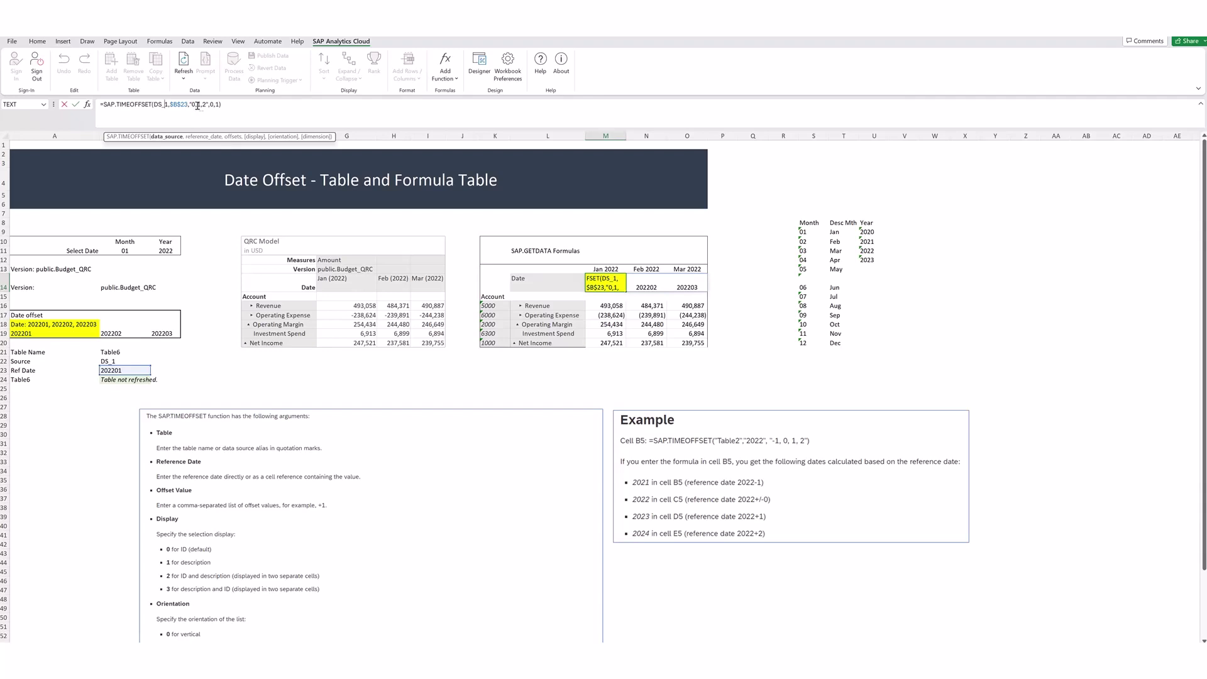
- Commit the TIMEOFFSET formula and confirm M14–O14 show 202201, 202202 and 202203
click(630, 323)
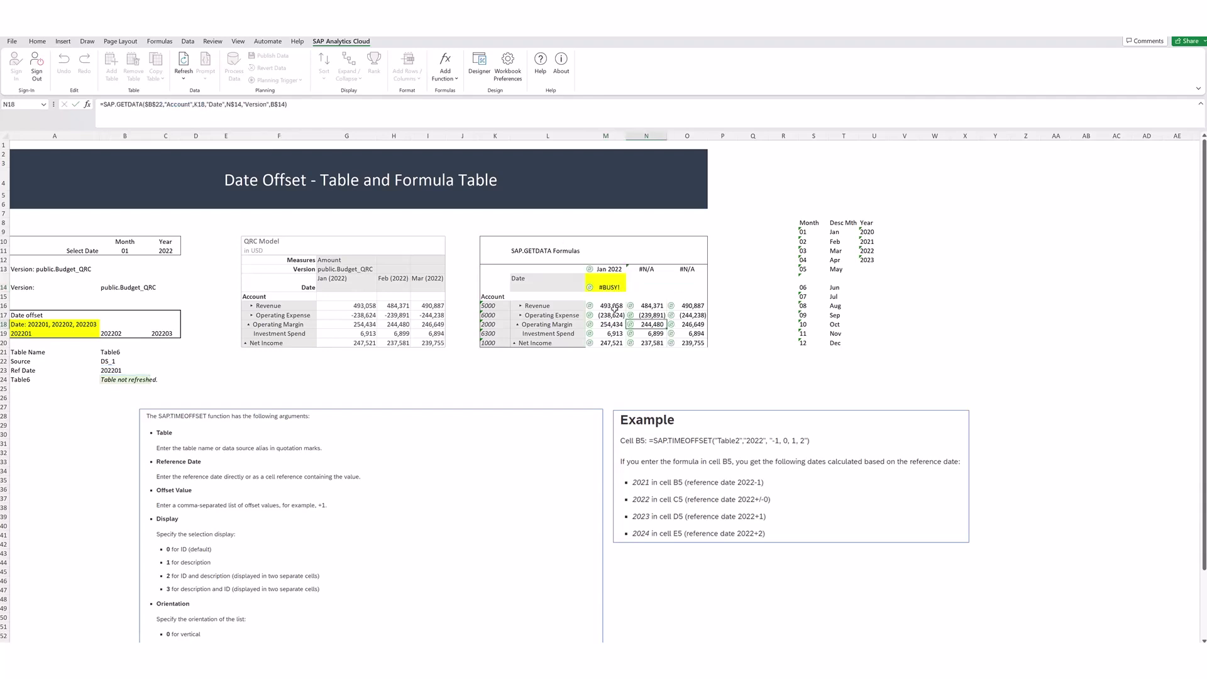
click(606, 284)
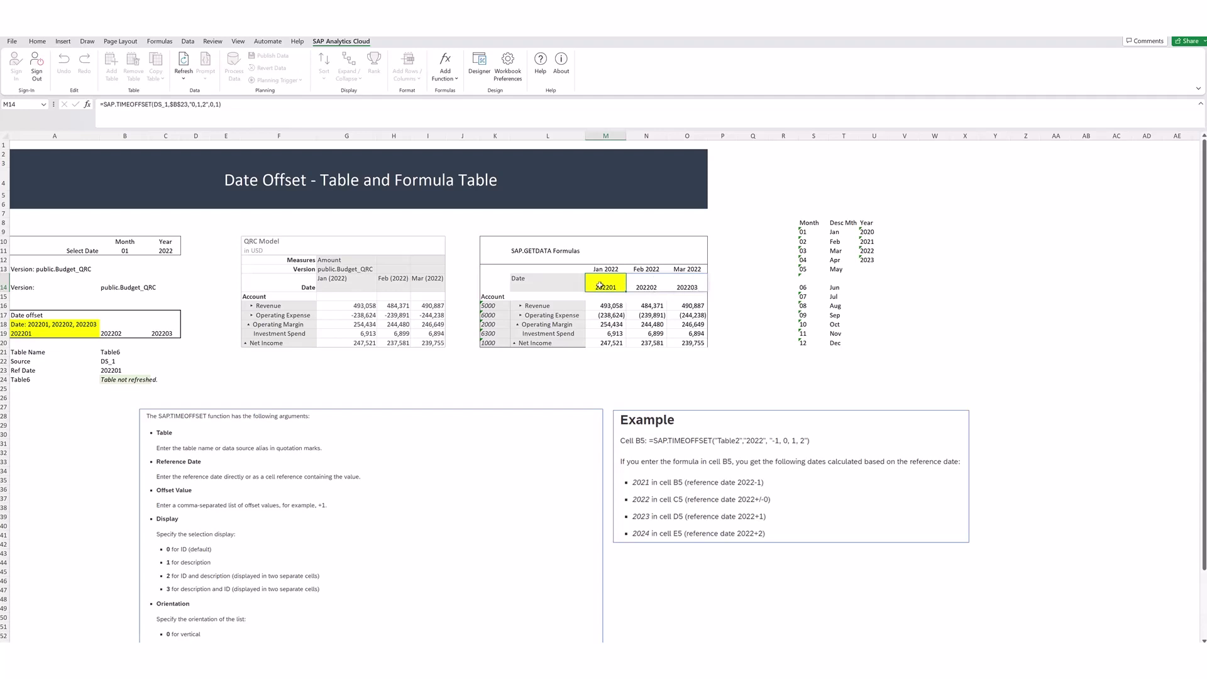
click(641, 286)
click(684, 286)
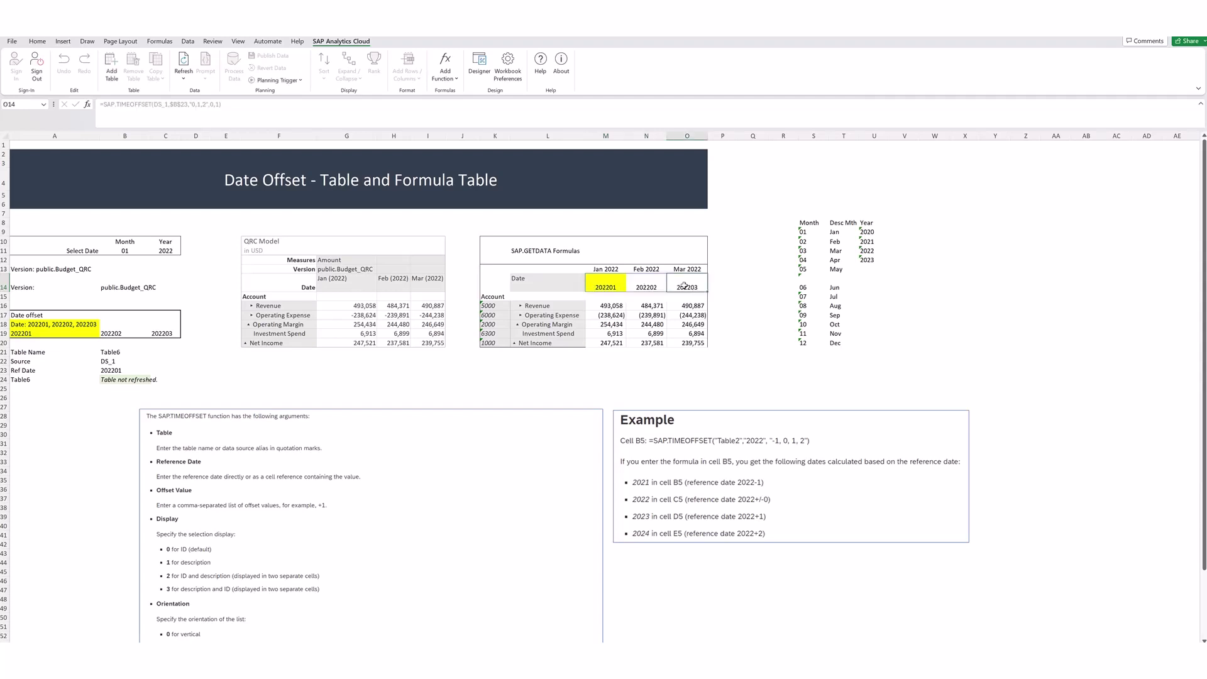
click(600, 287)
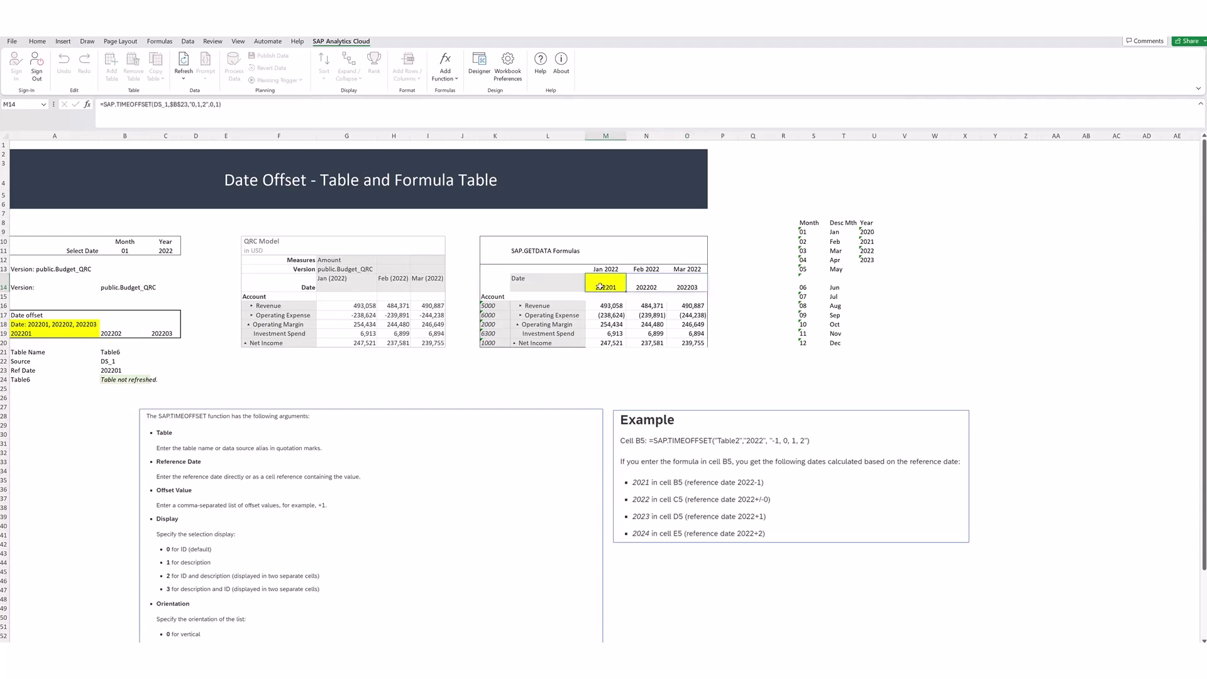
click(775, 571)
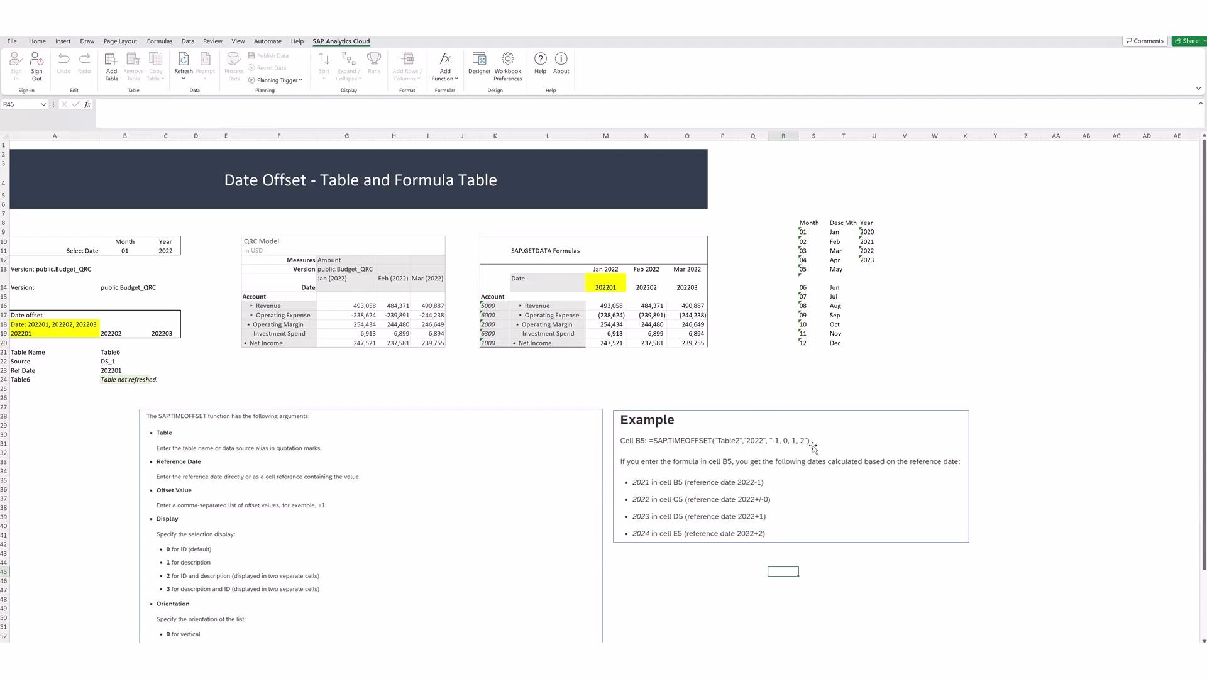
click(162, 462)
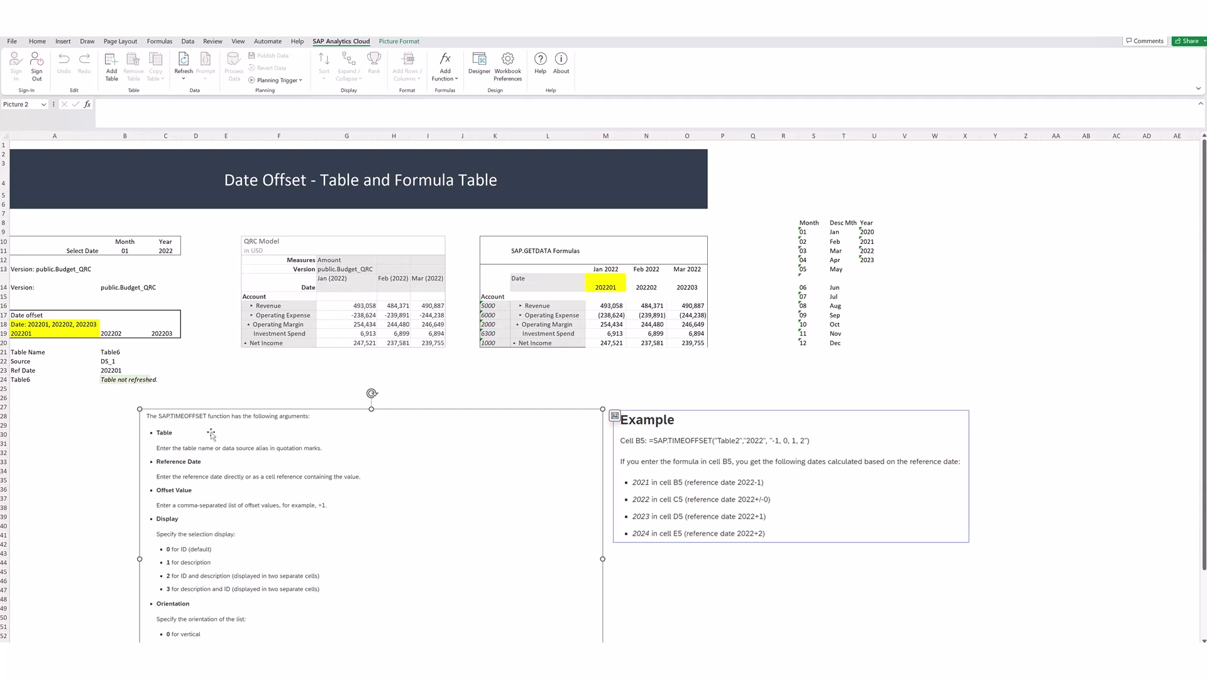
click(600, 288)
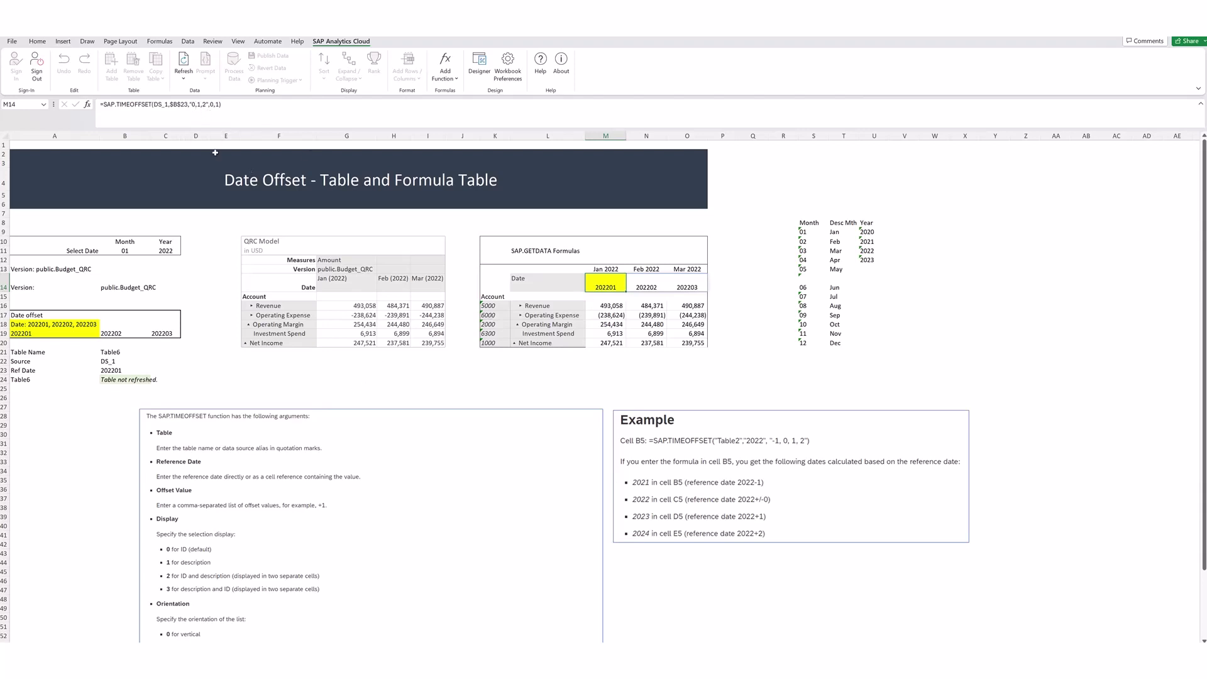
- Confirm Ref Date B23 holds =CONCAT(C11,B11), then show B11's 01–12 month list
click(116, 371)
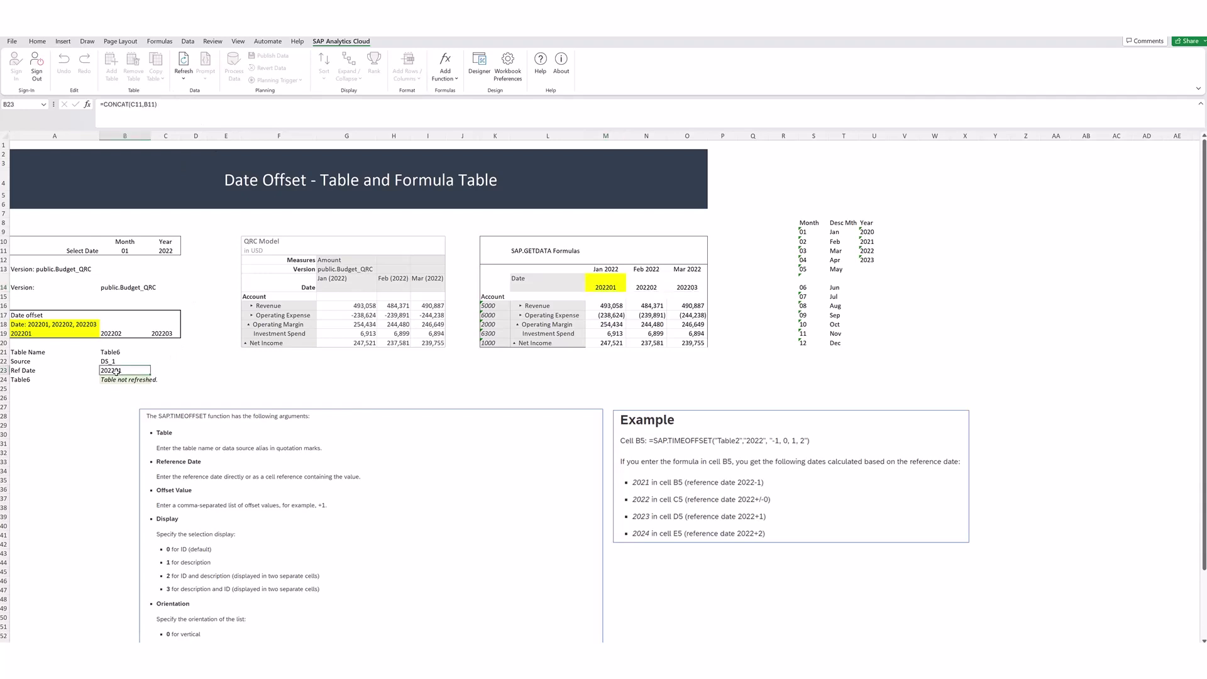
click(148, 105)
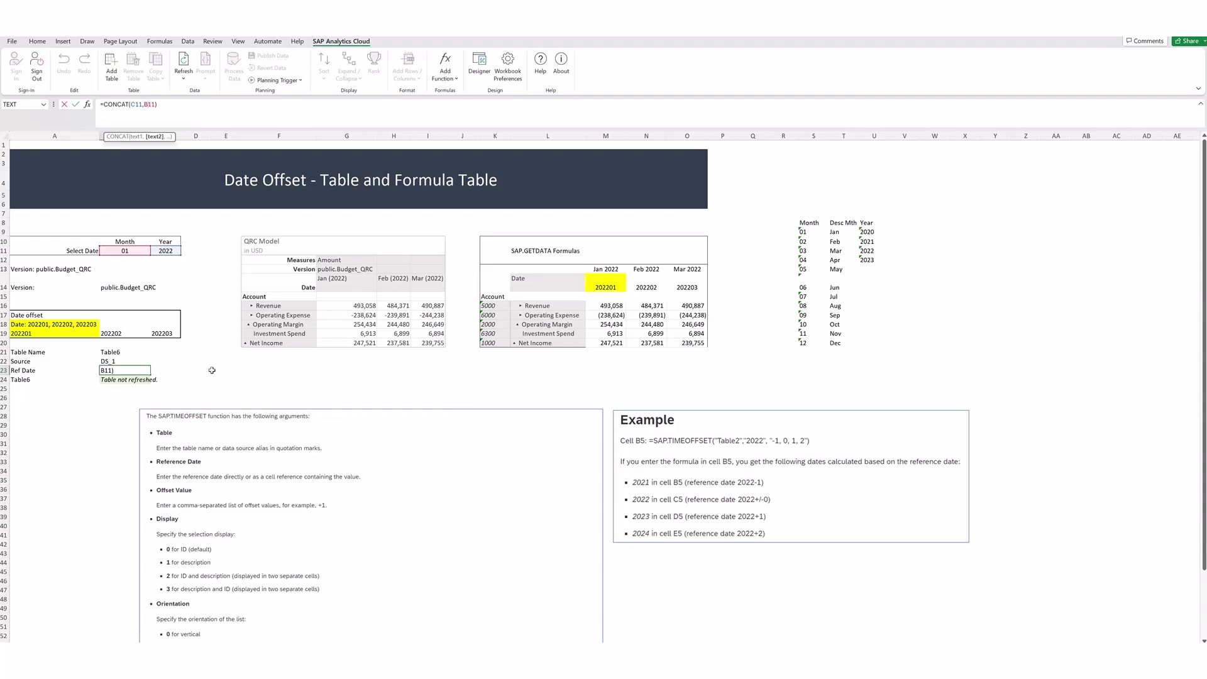
key(ctrl+Return)
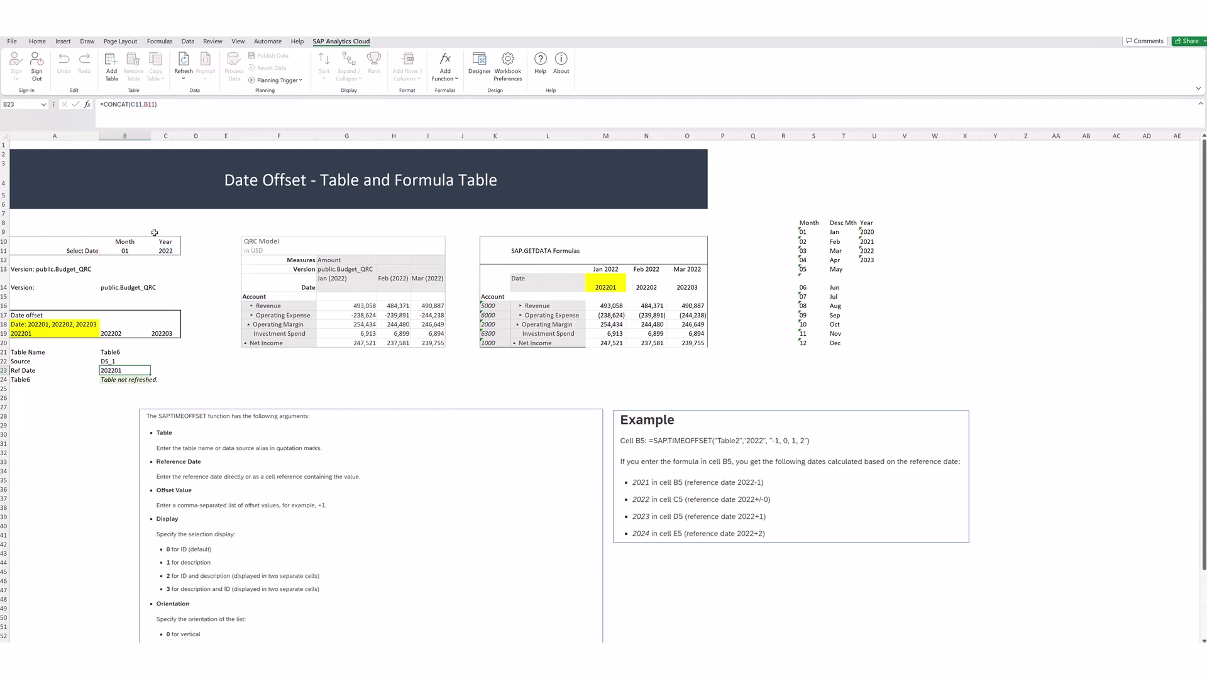
click(136, 250)
click(155, 251)
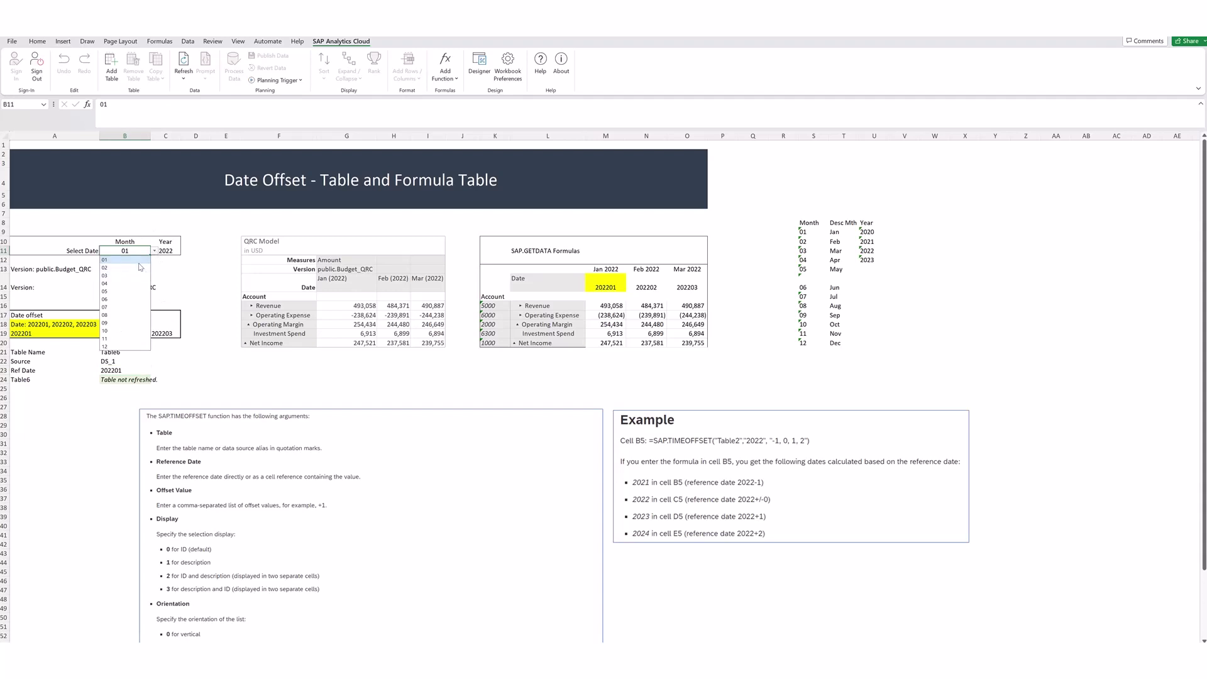
- Choose month 05, then 07 in B11 so Ref Date becomes 202207
click(132, 291)
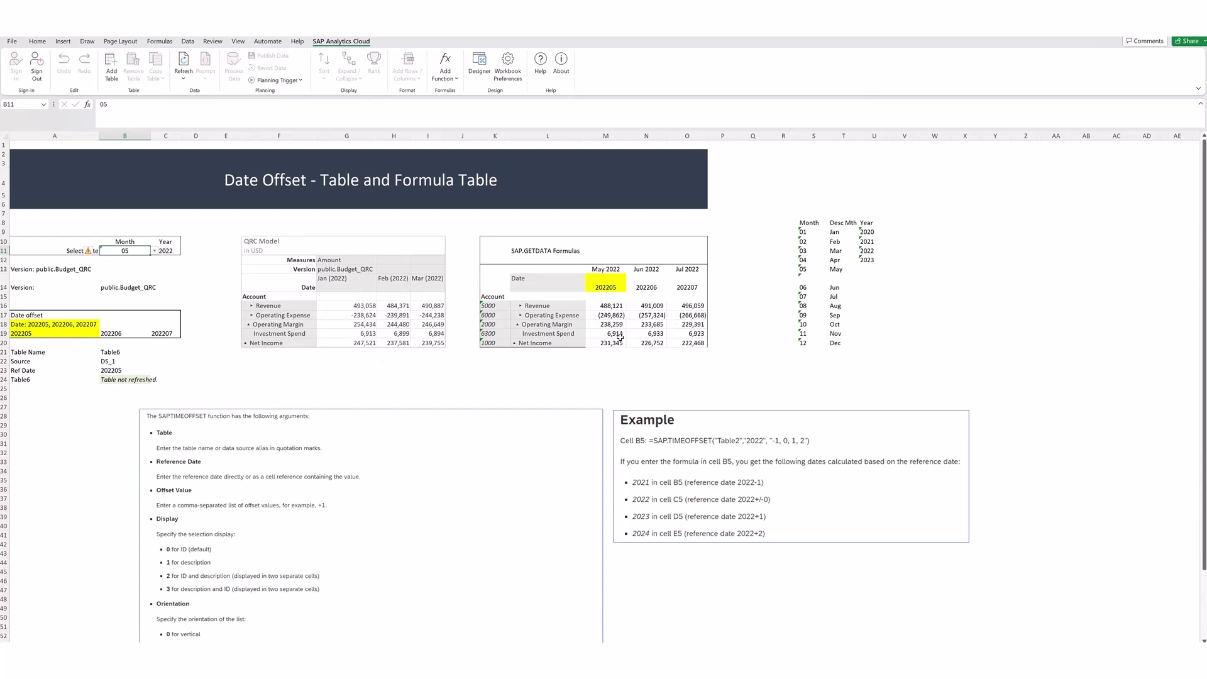
click(155, 254)
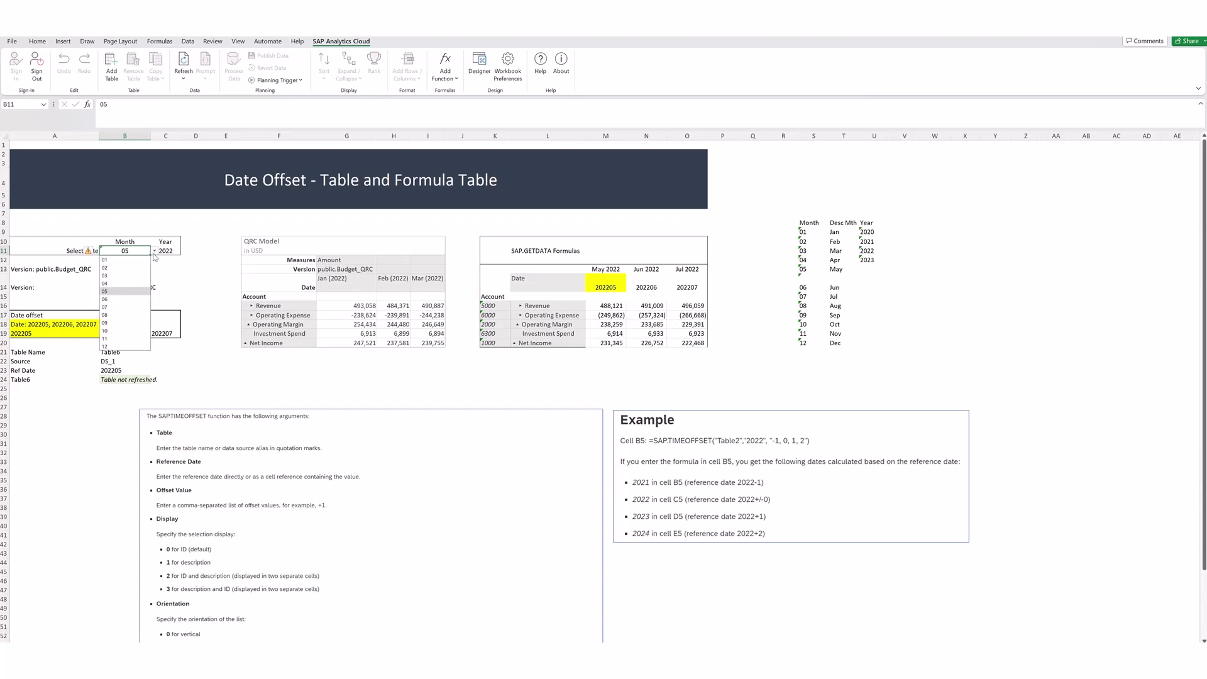
click(124, 307)
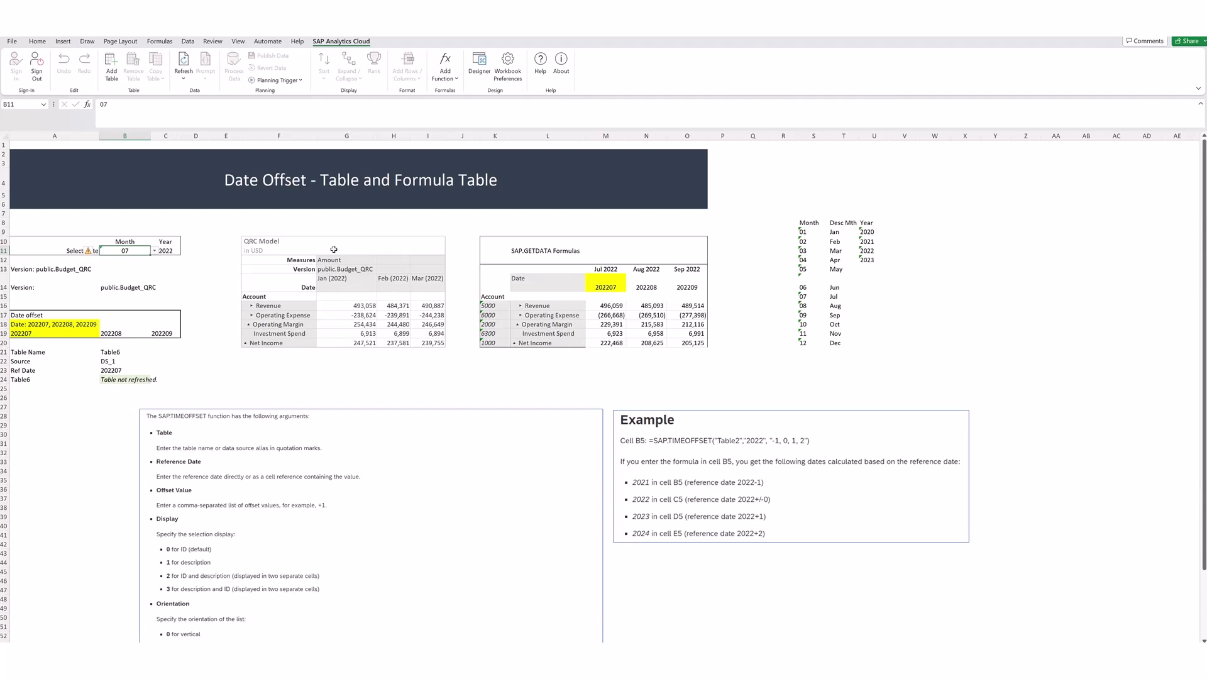
click(332, 251)
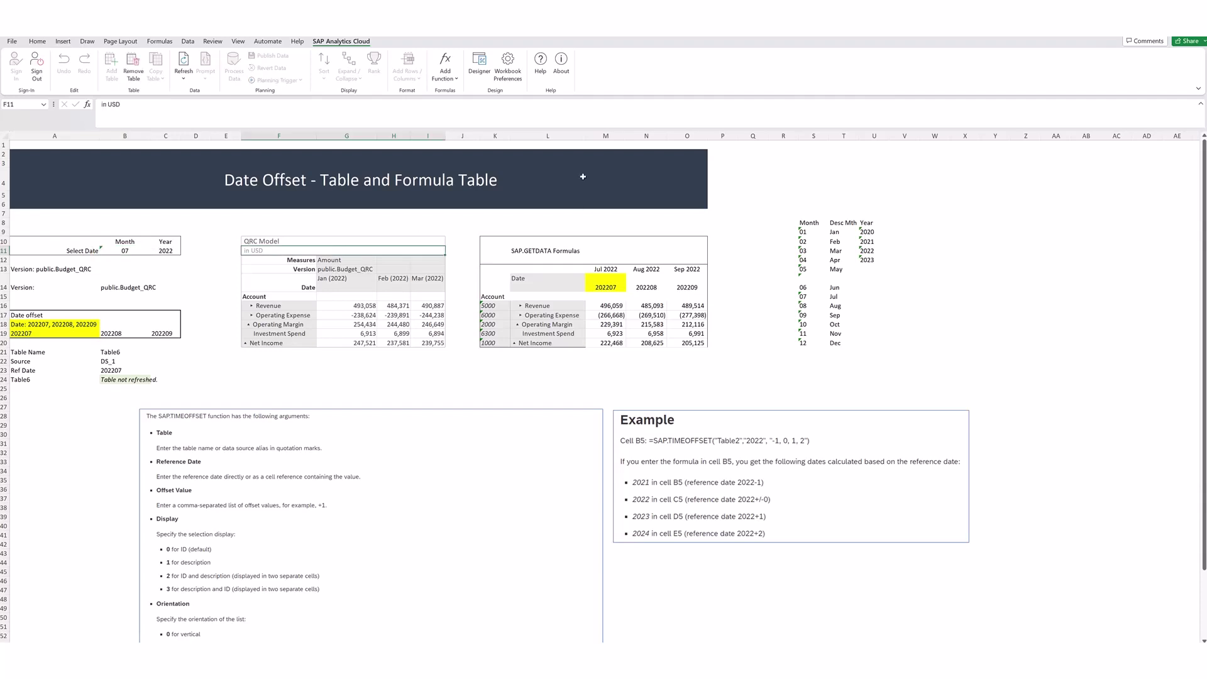
- Show the Designer panel and inspect A19's TIMEOFFSET and A18's OVERWRITEDIMENSIONFILTER formulas
click(478, 63)
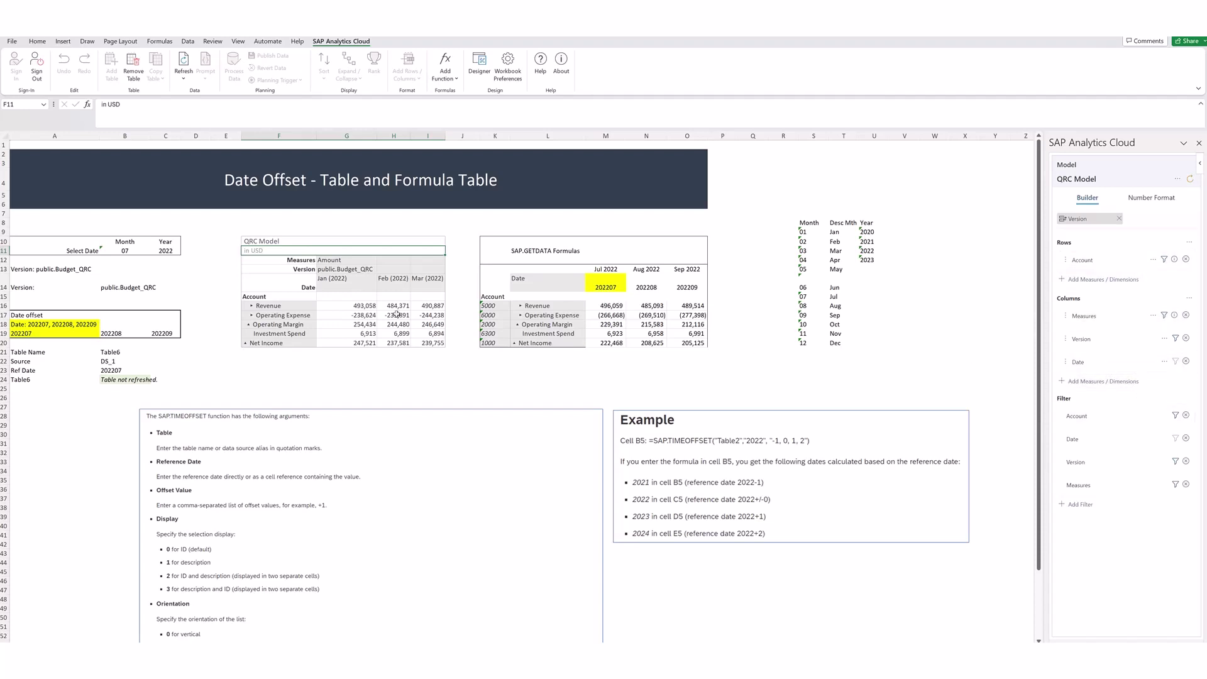
click(30, 335)
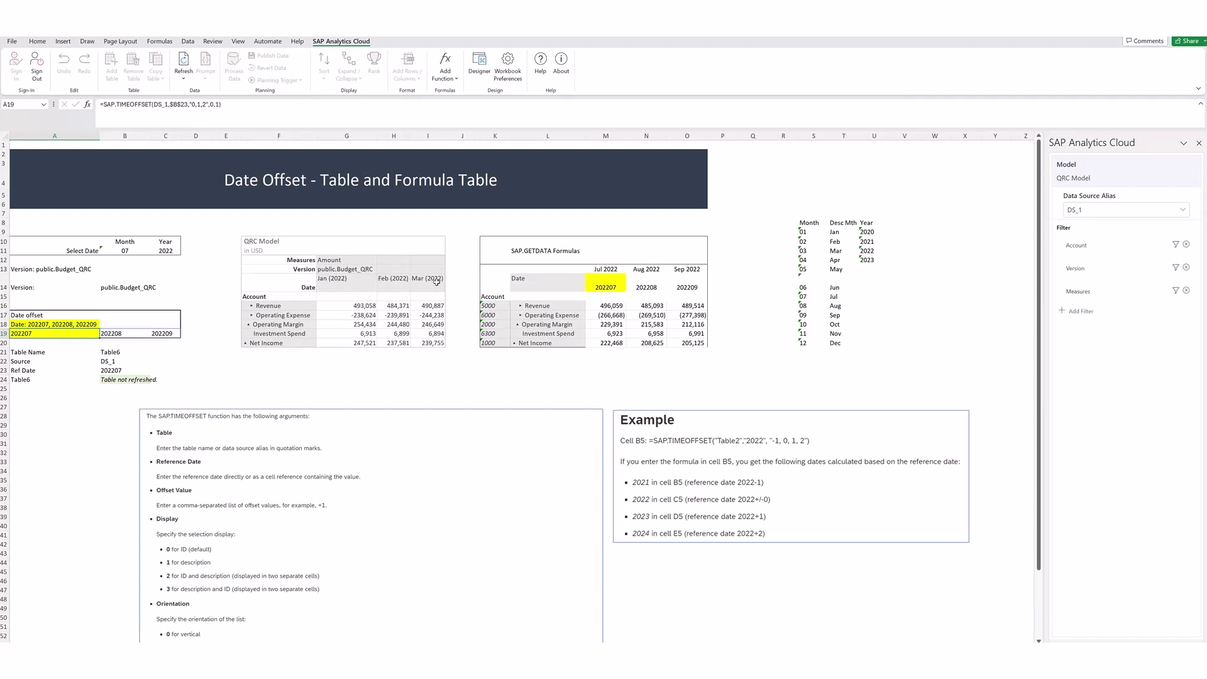
click(22, 325)
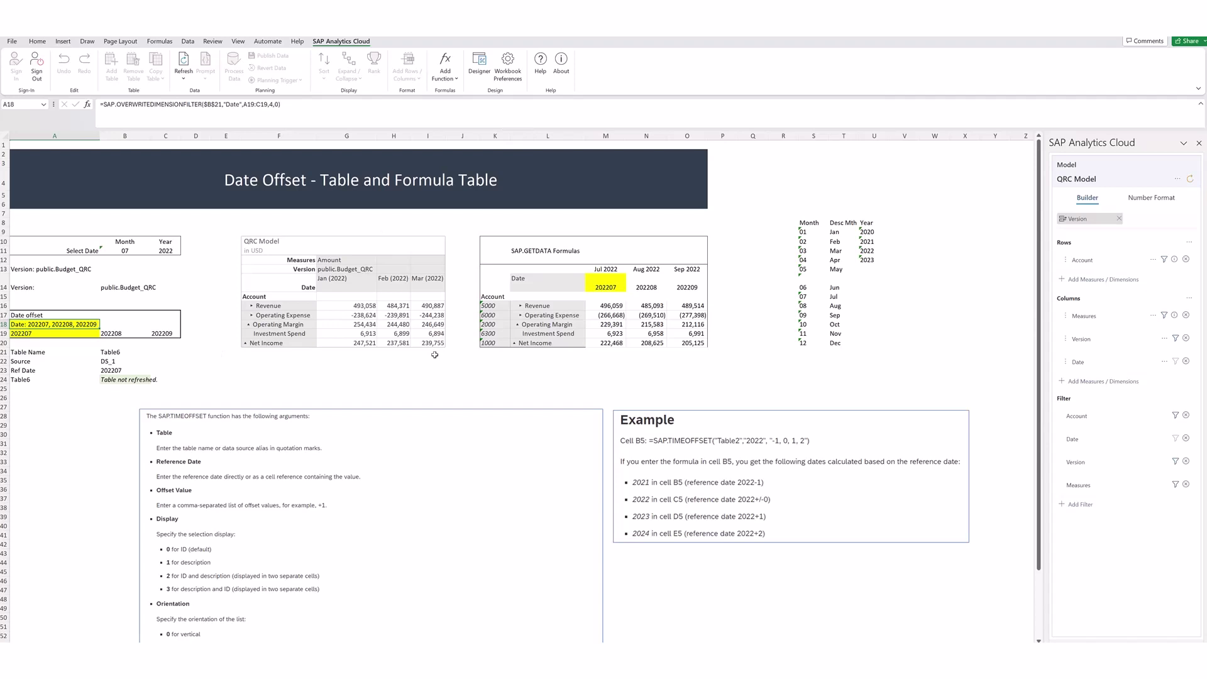
click(508, 77)
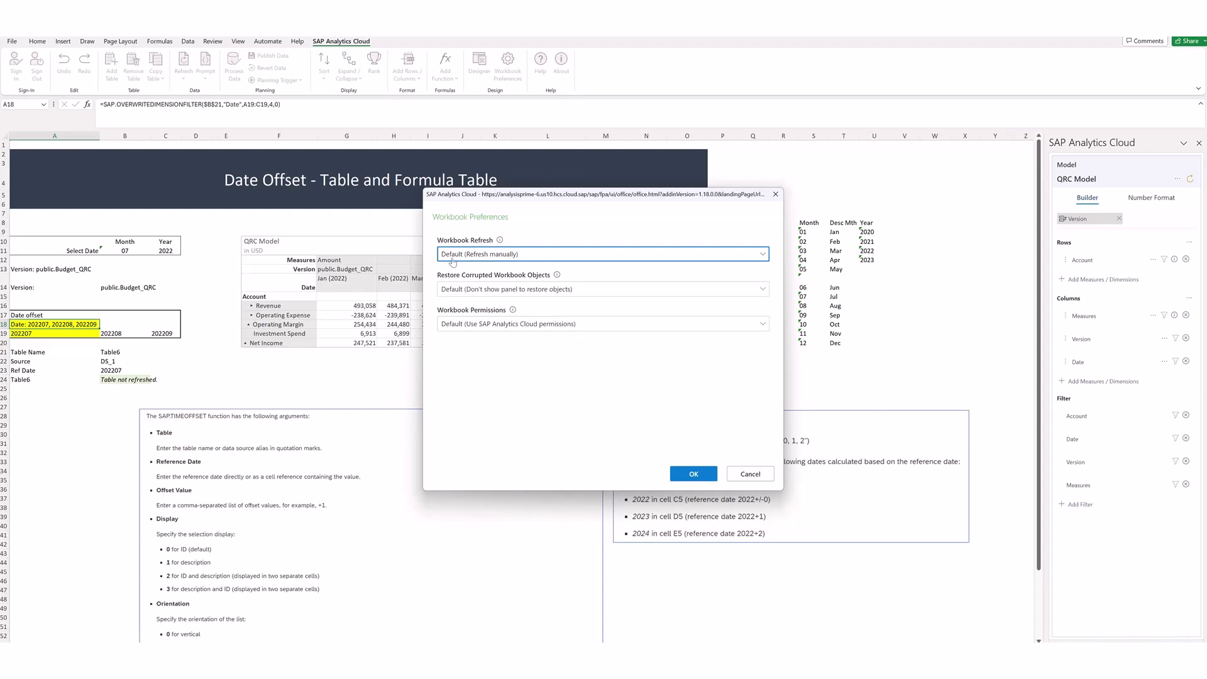
click(764, 254)
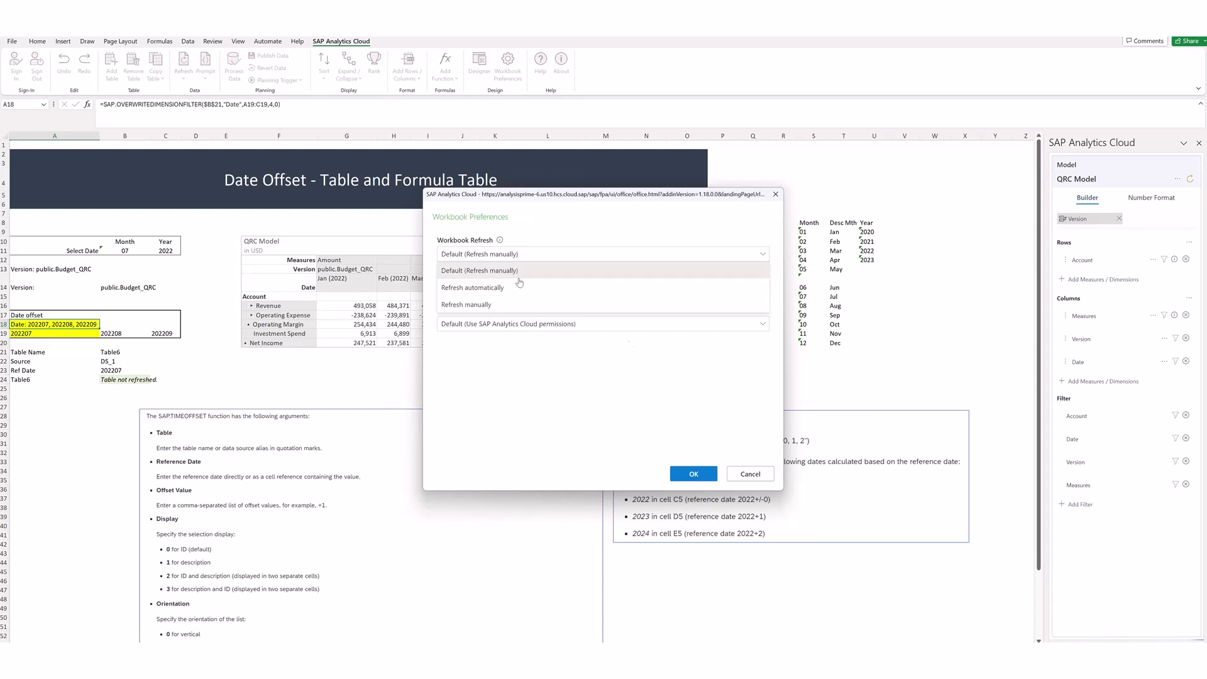
click(747, 474)
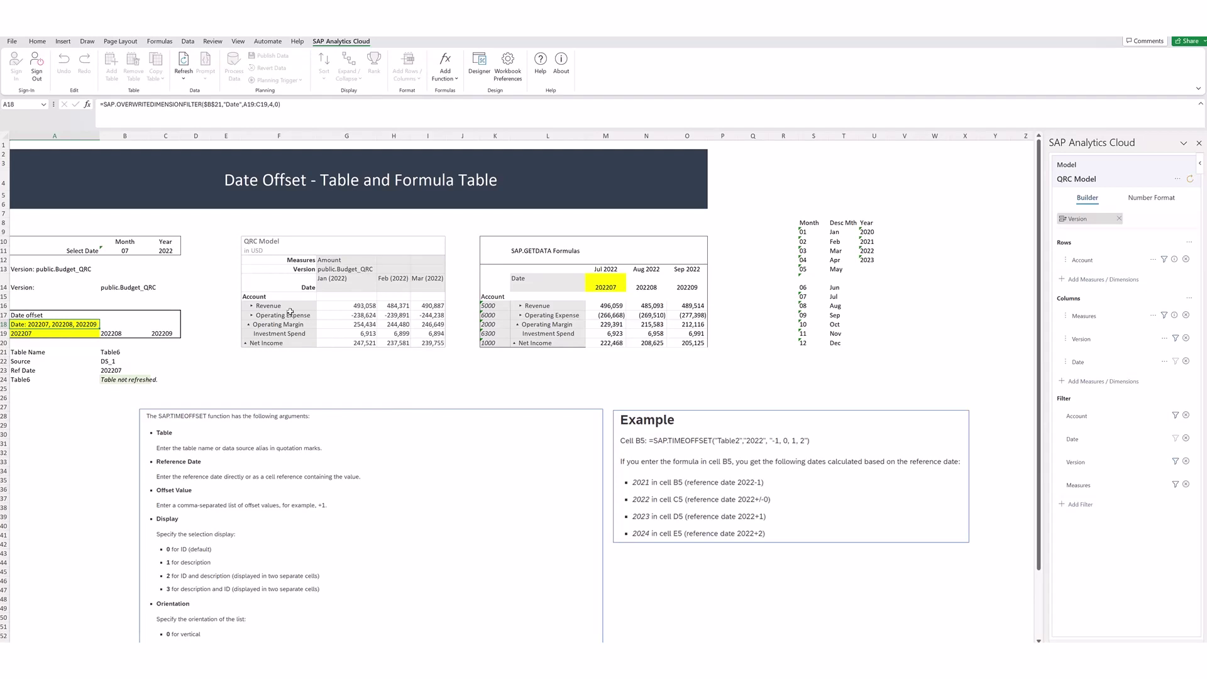
- Check the A24 status formula, then refresh the QRC Model table to show Jul–Sep 2022
click(21, 380)
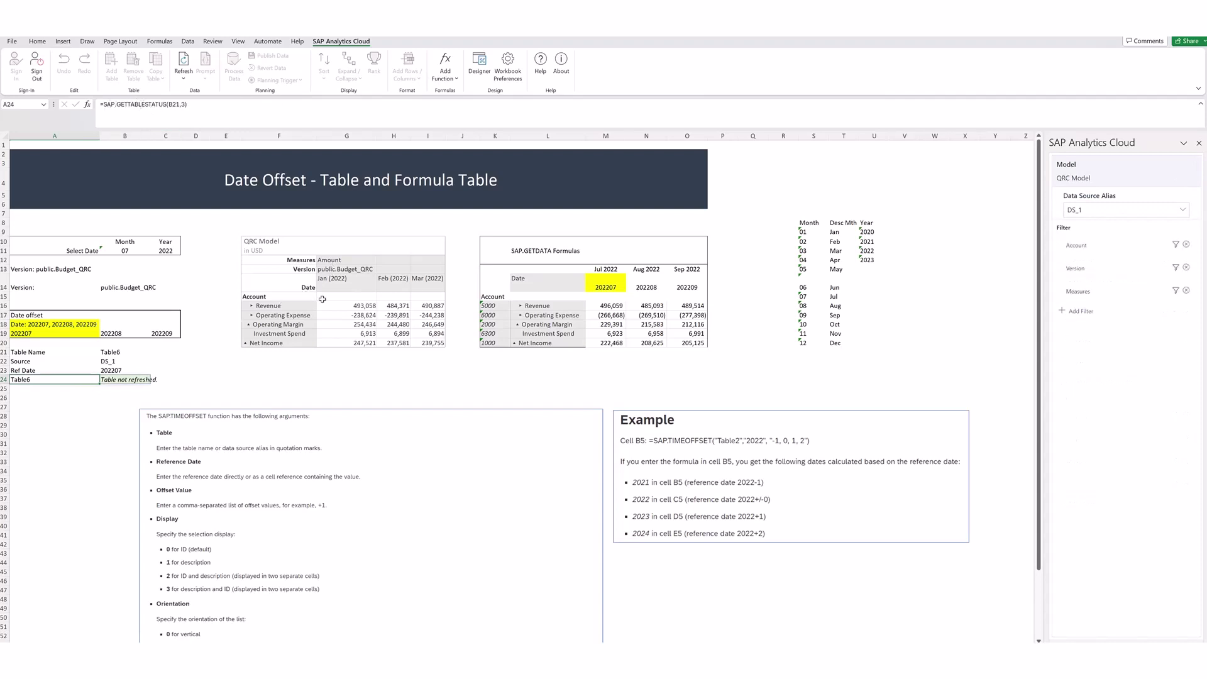
click(123, 405)
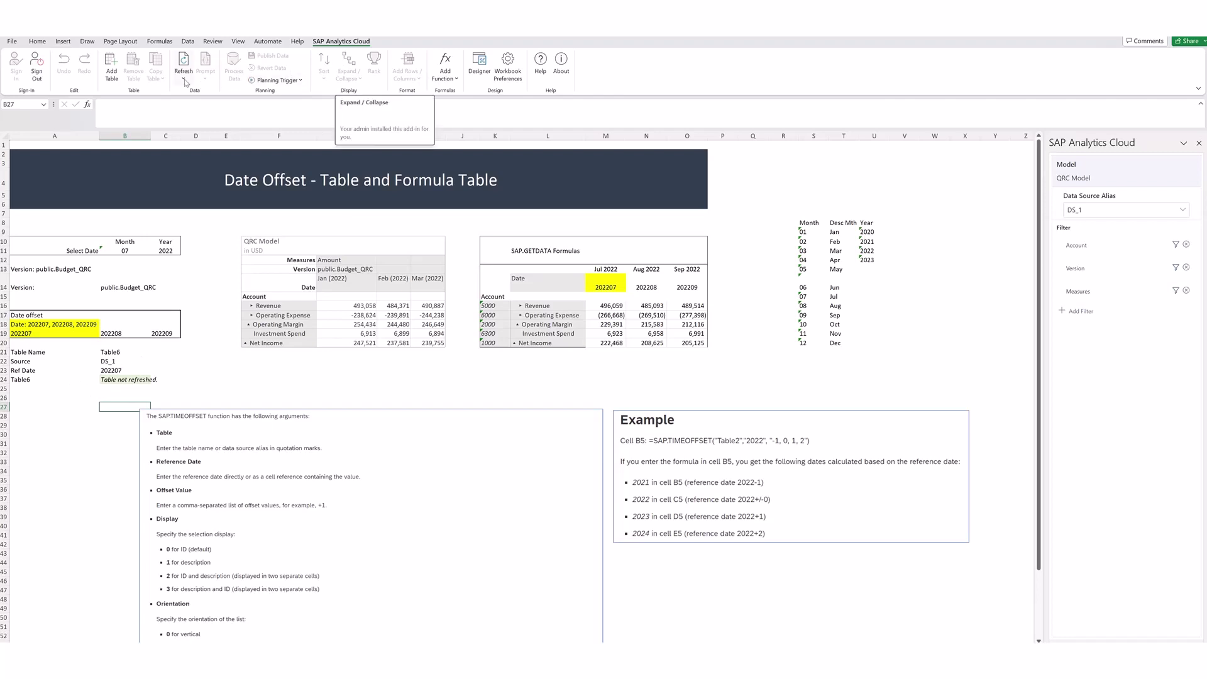
click(308, 247)
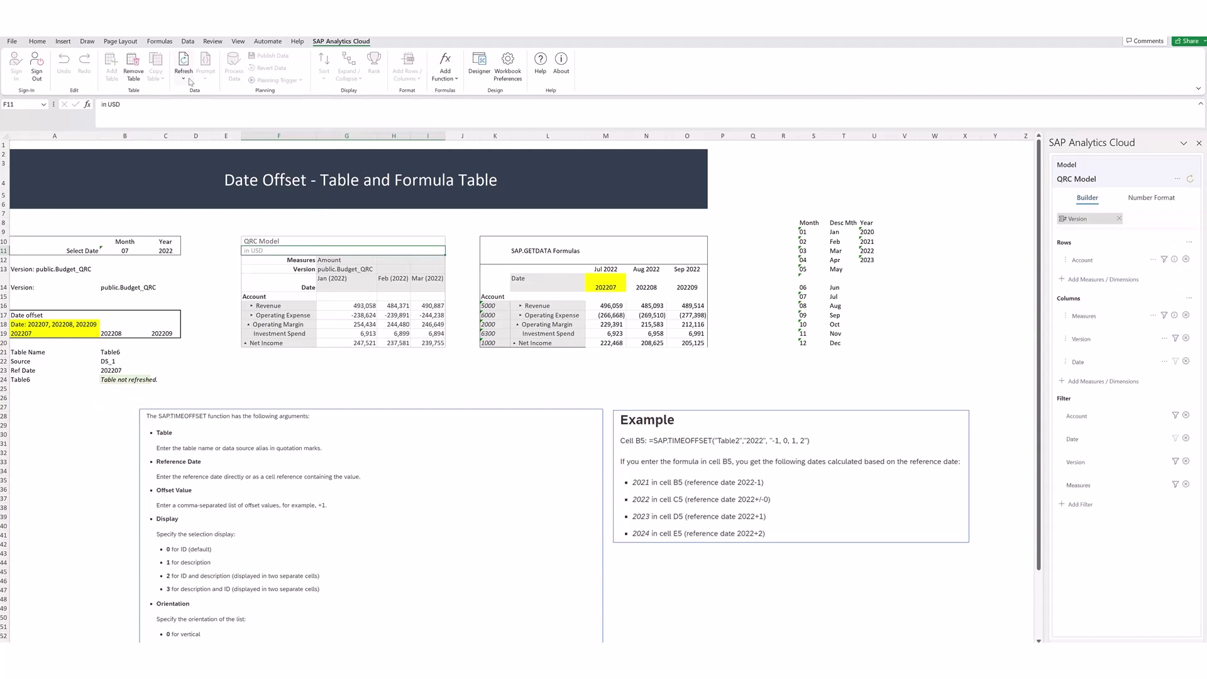
click(186, 79)
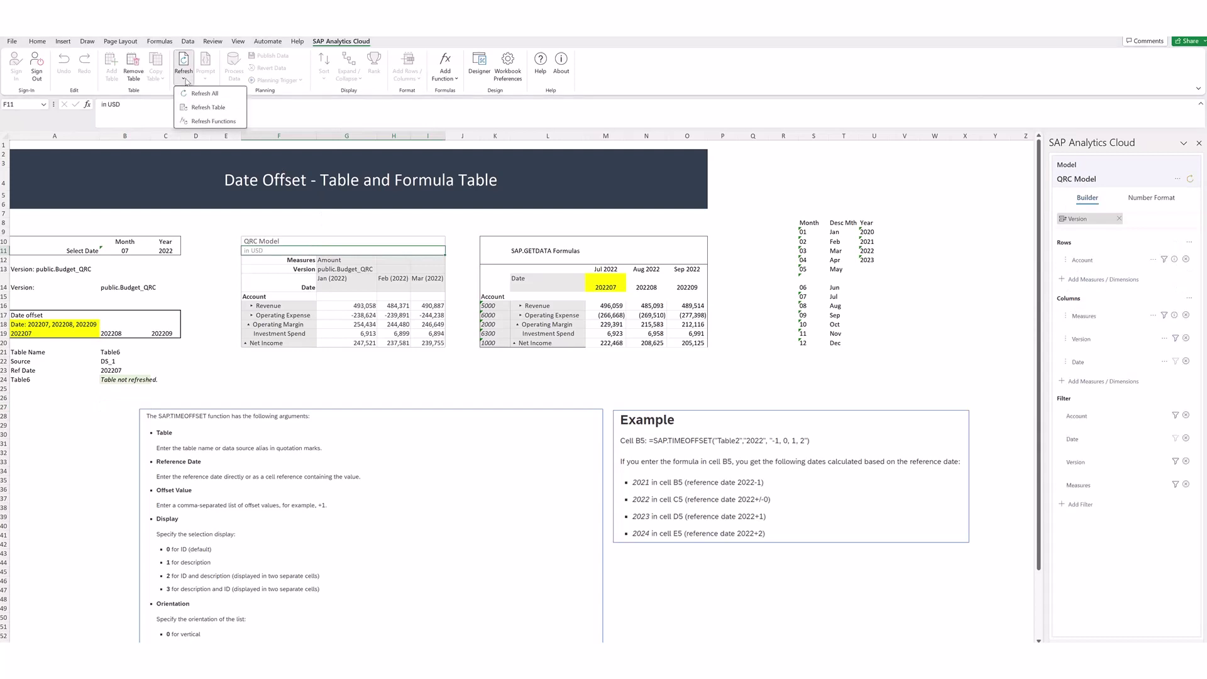
click(211, 108)
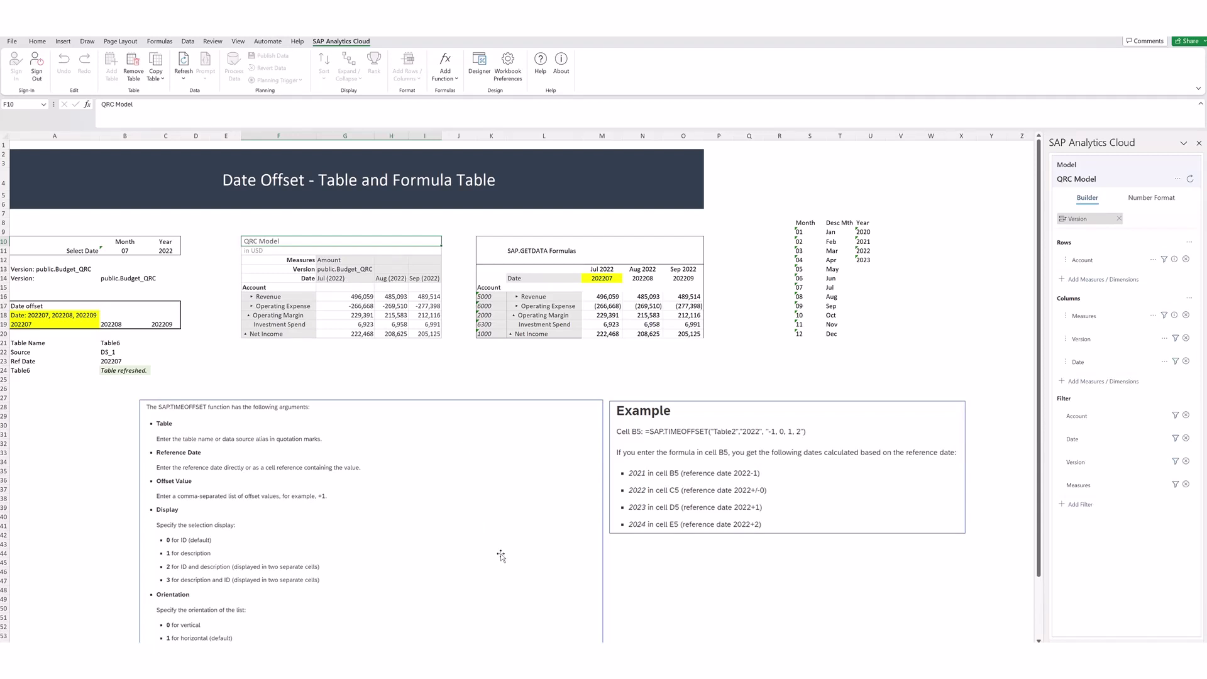
scroll(432, 491, down, 4)
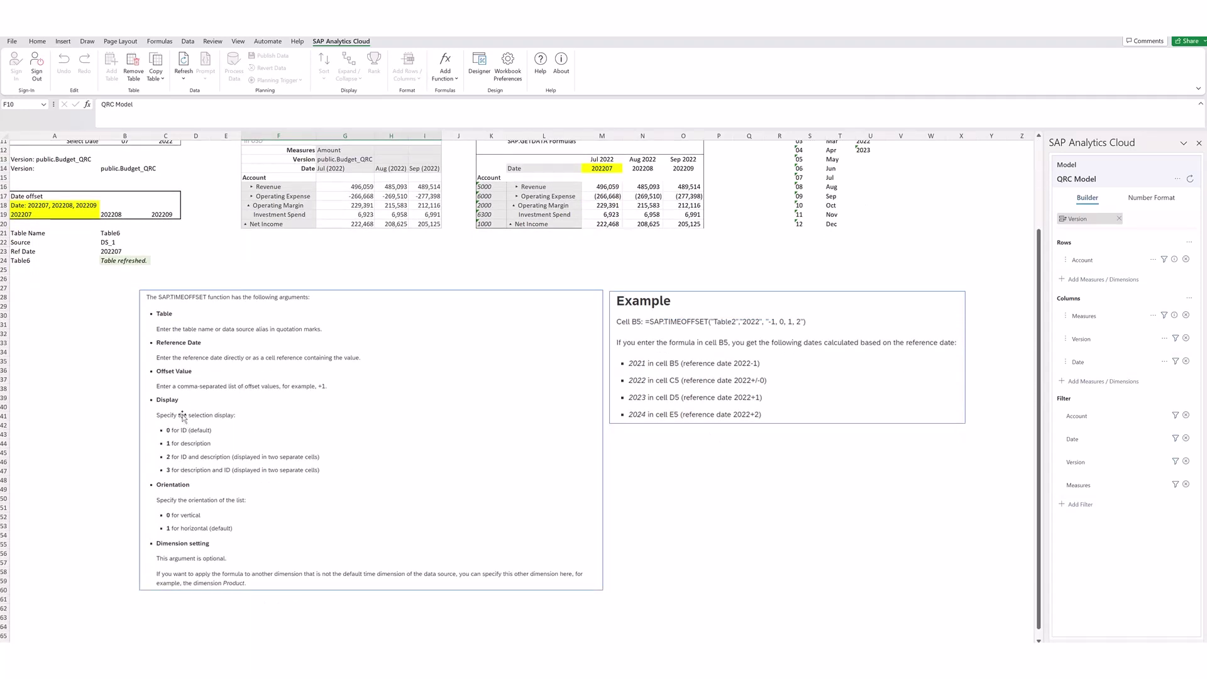
click(29, 215)
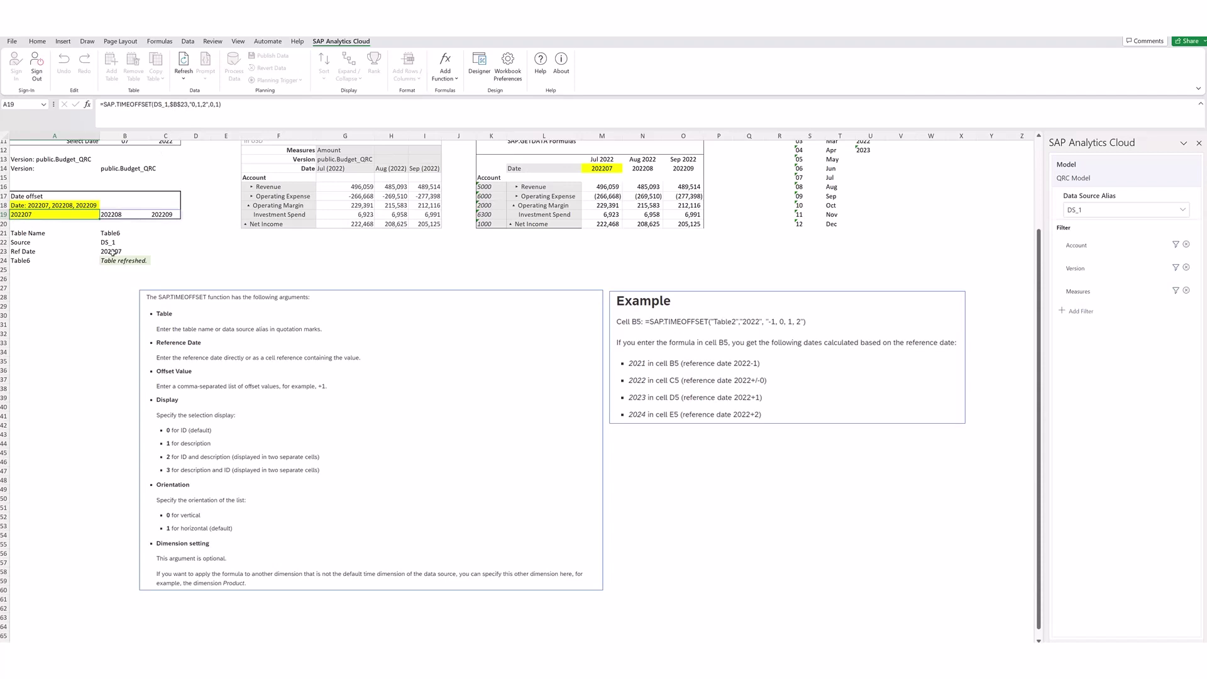
scroll(119, 251, up, 2)
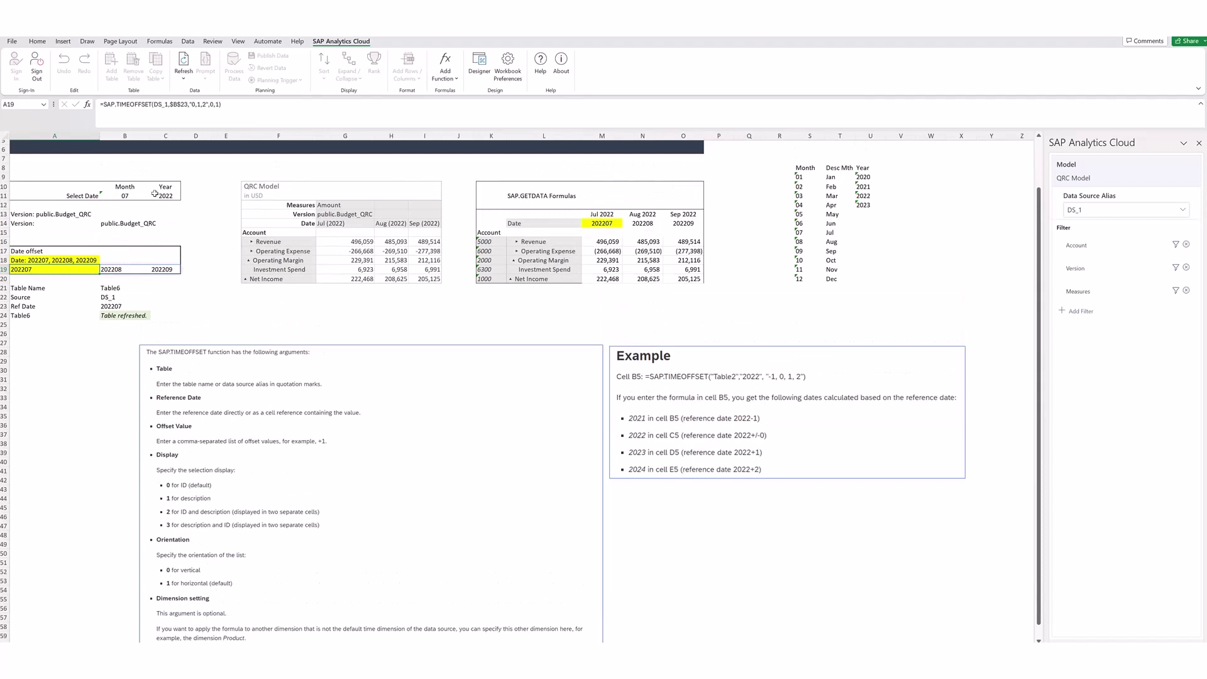
scroll(119, 314, down, 2)
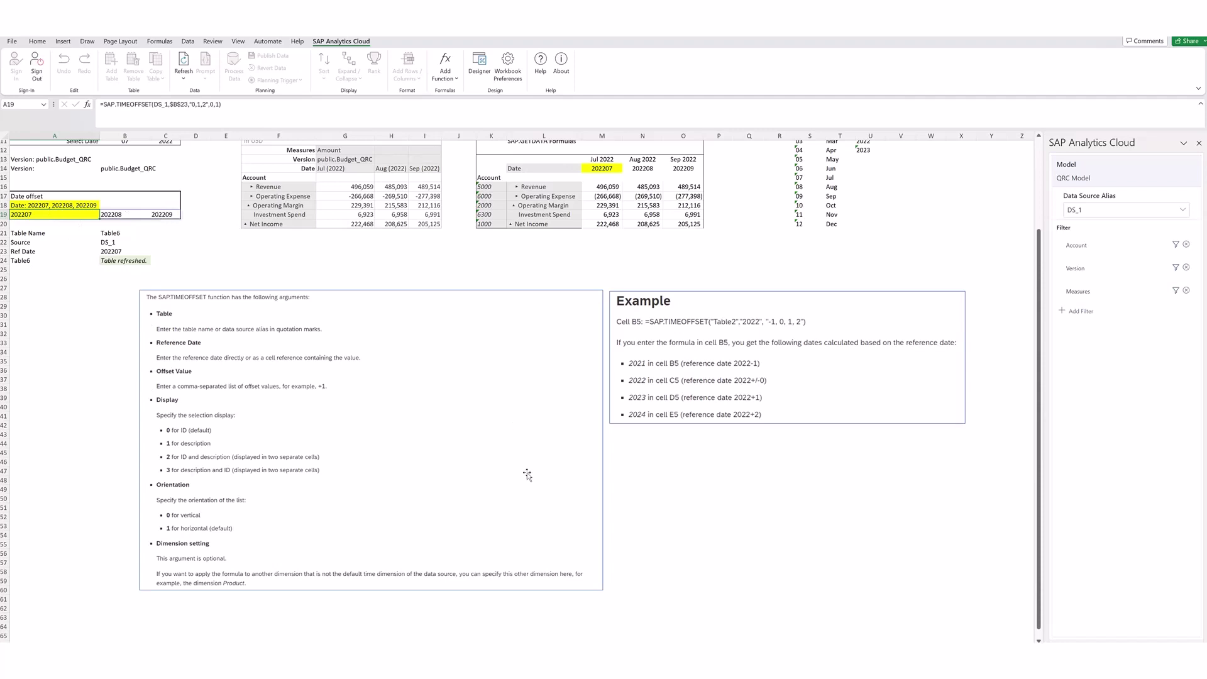
scroll(526, 475, up, 4)
click(192, 352)
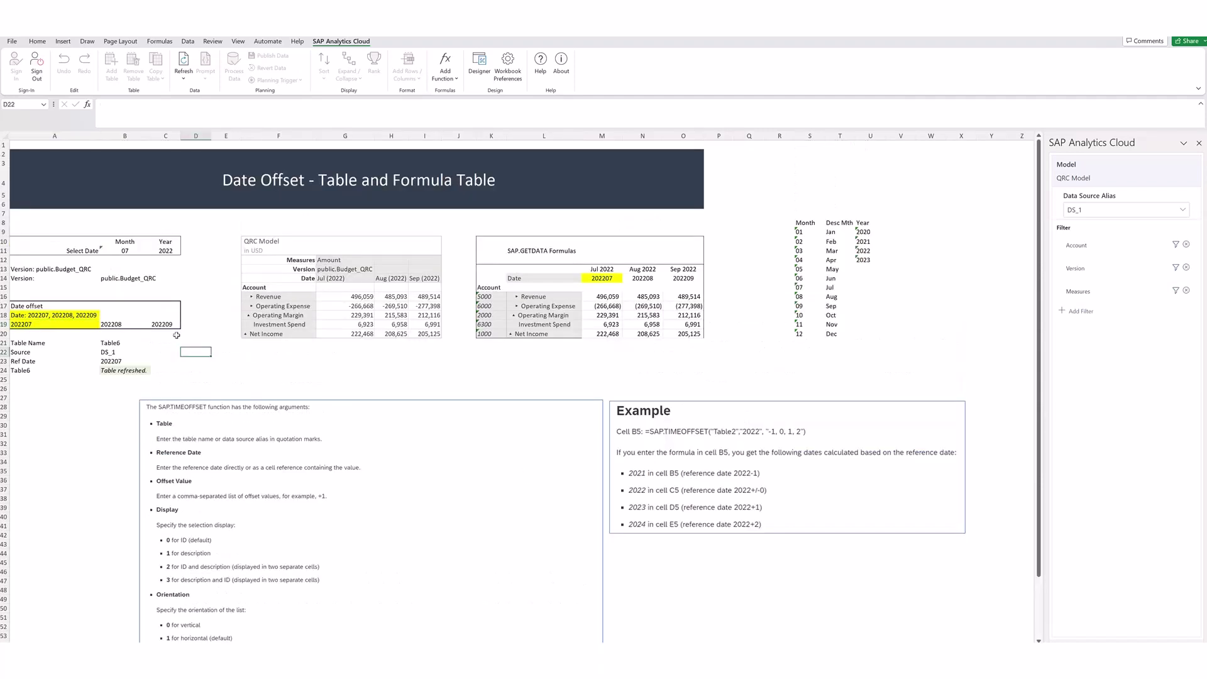
click(129, 251)
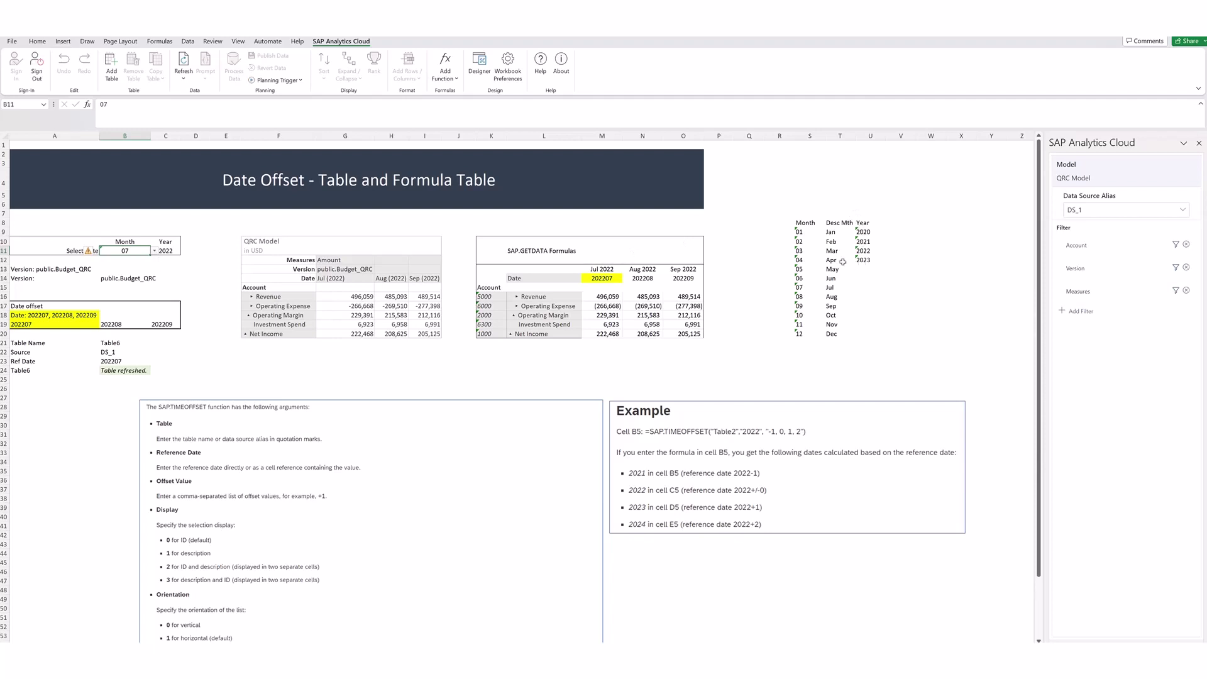
click(591, 271)
click(212, 107)
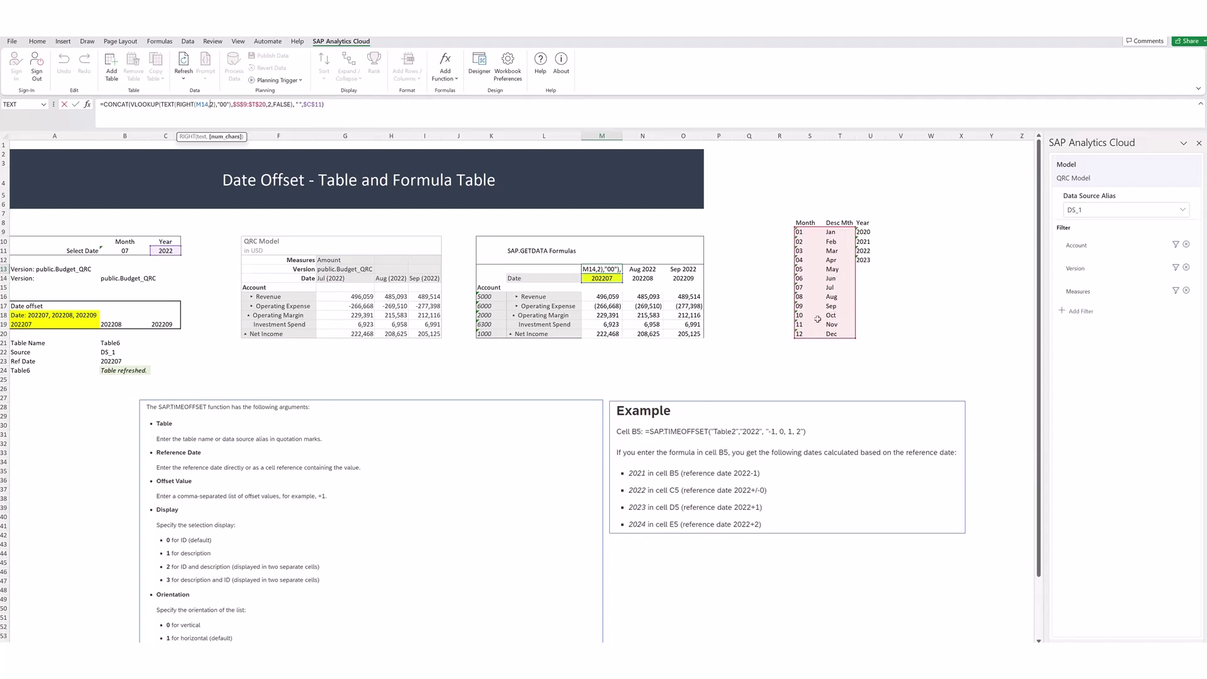
click(635, 369)
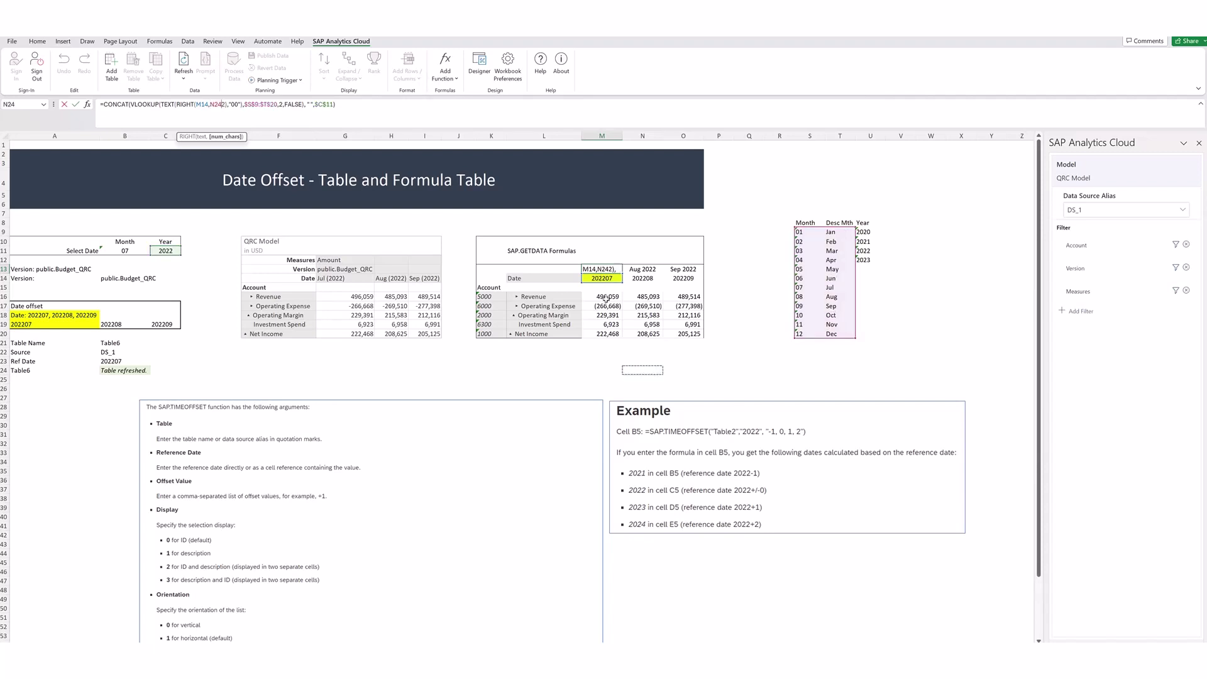
key(Escape)
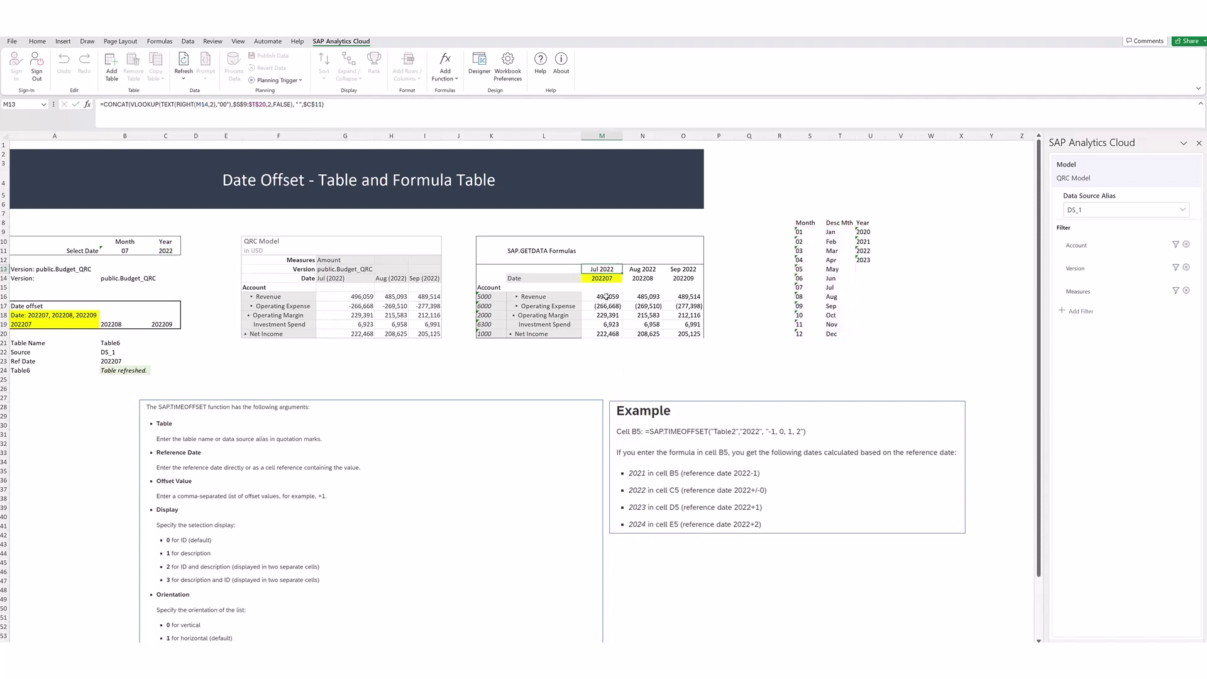
click(638, 269)
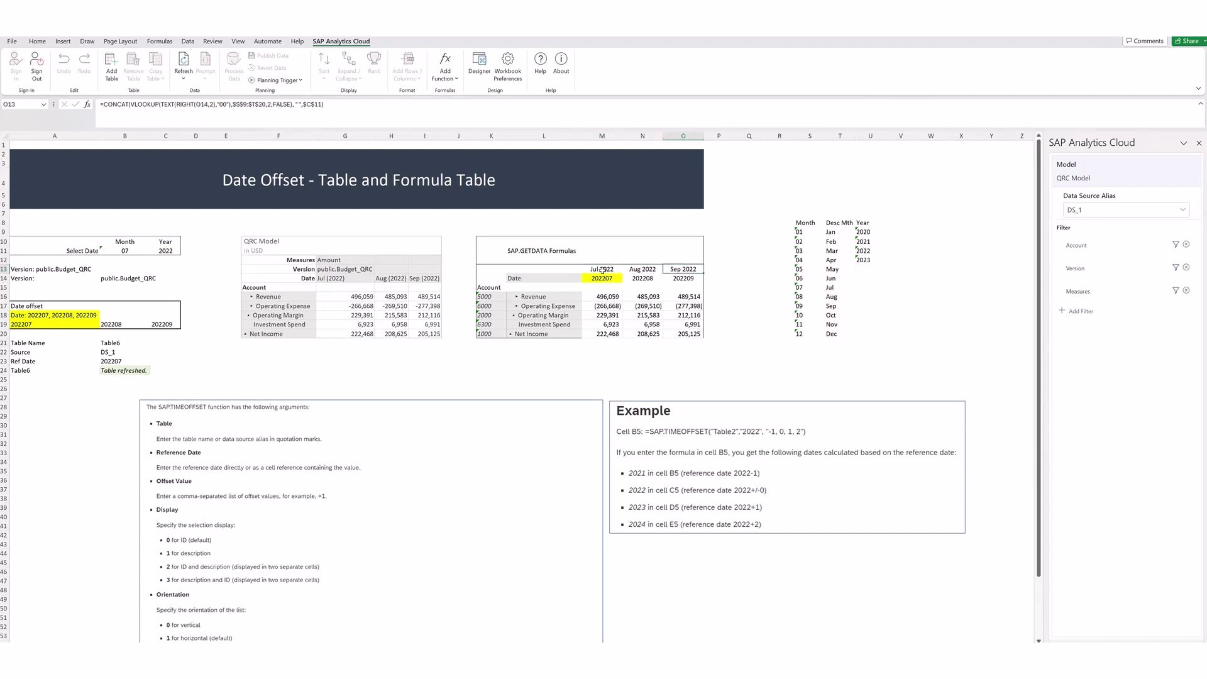
click(672, 271)
click(386, 249)
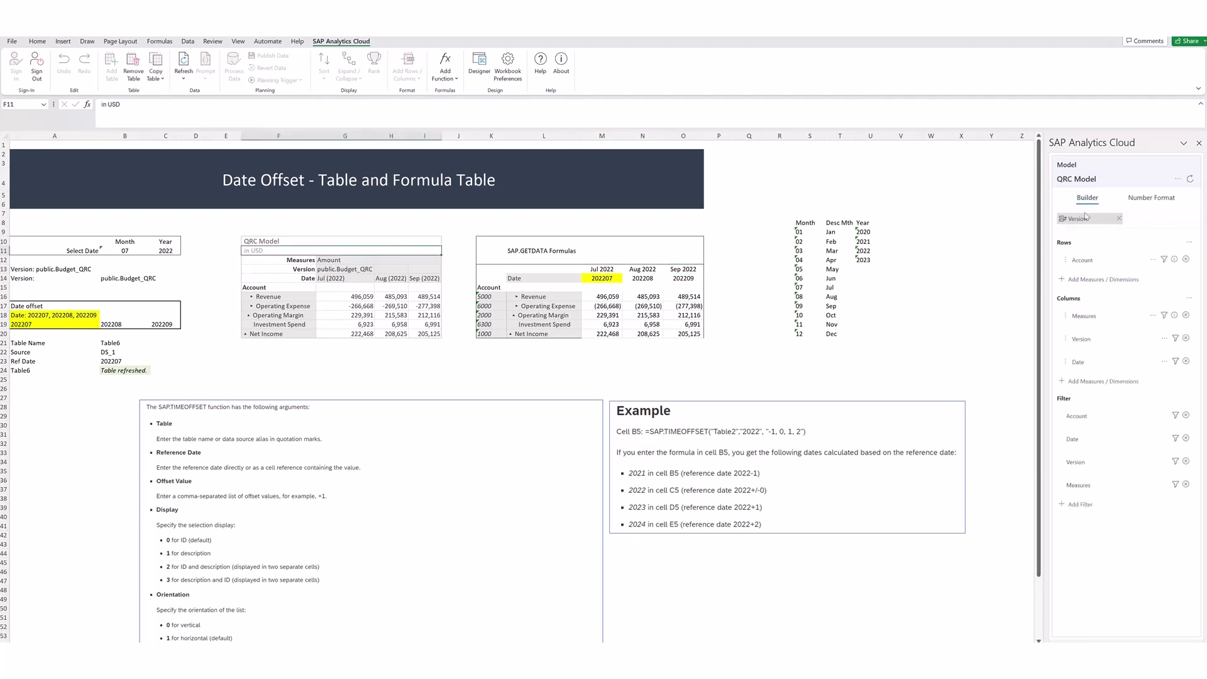
click(598, 259)
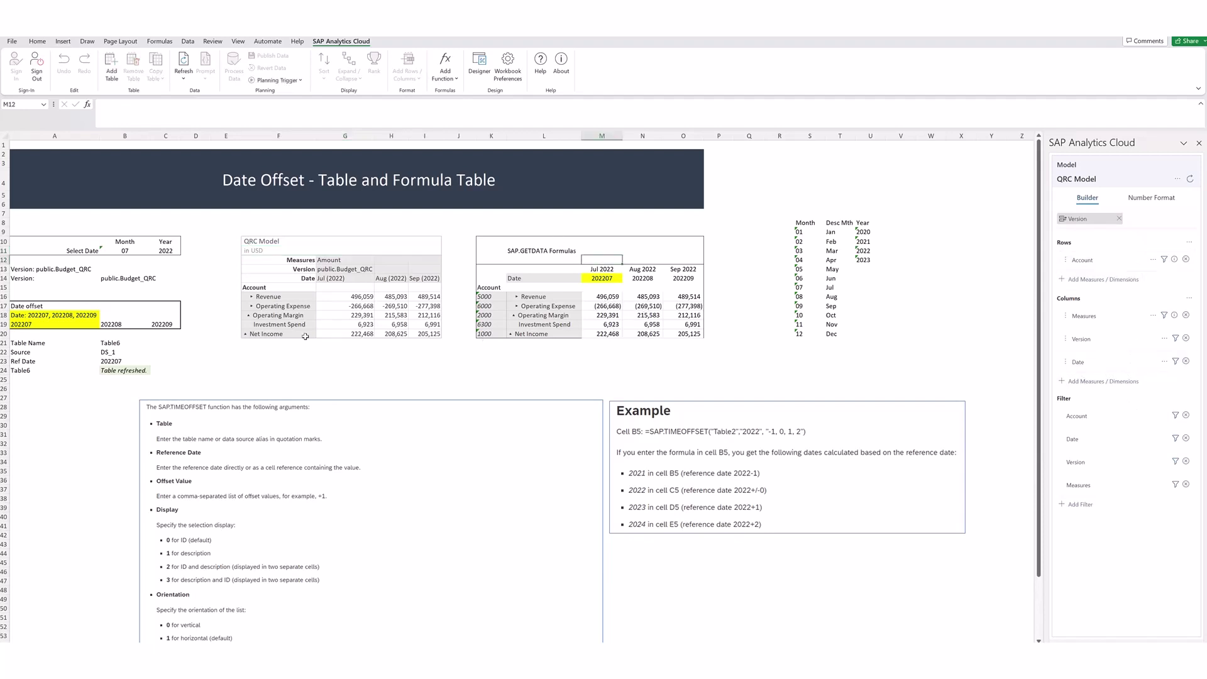